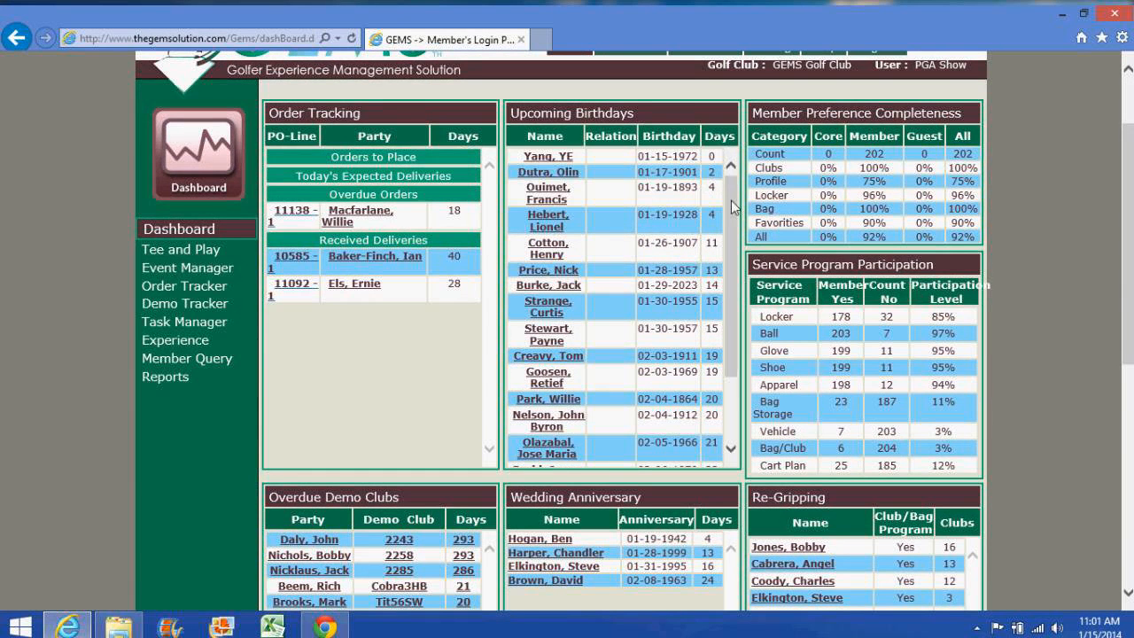
Step: Review the dashboard's upcoming birthdays, wedding and membership anniversaries, overdue demo clubs, re-gripping, overdue tasks and bag inspection sections
scroll(730, 202, "down", 2)
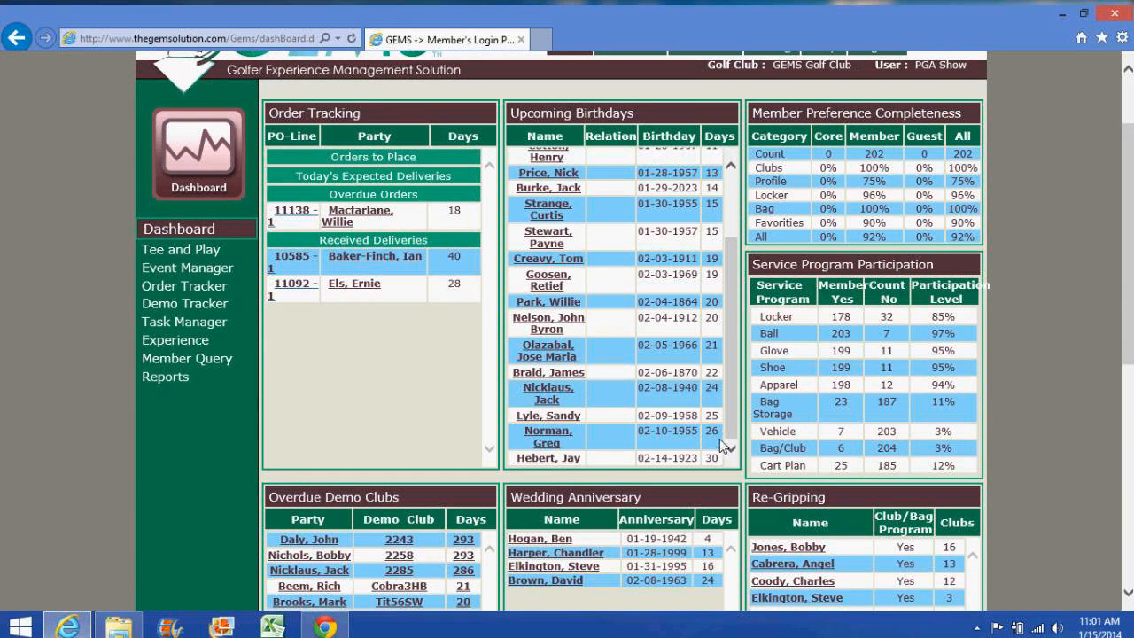
left_click_drag(729, 420, 730, 346)
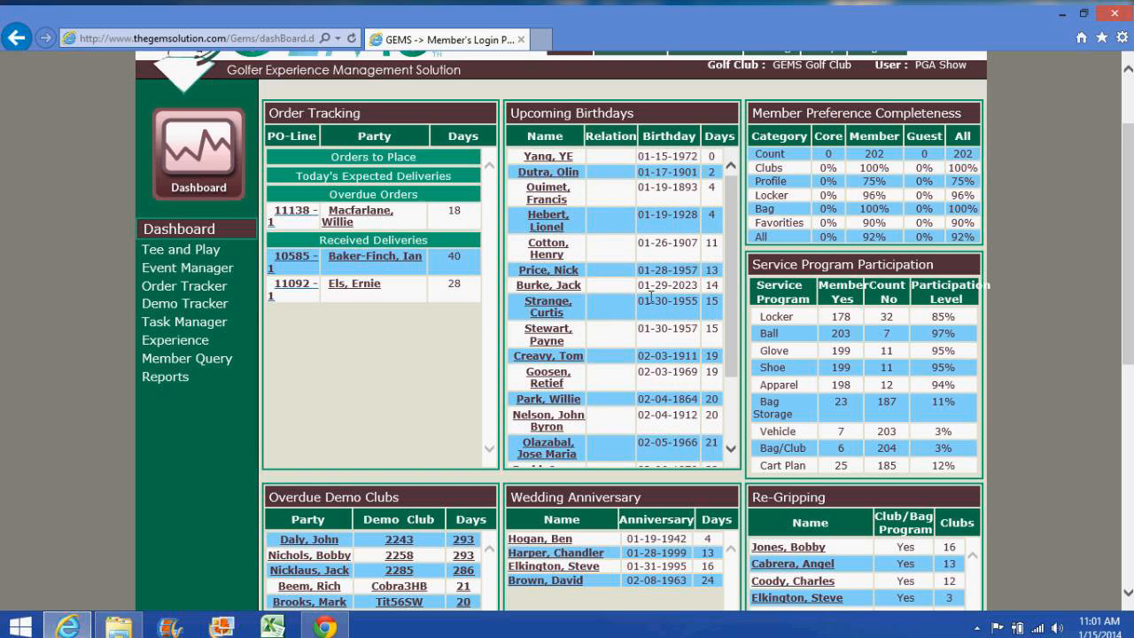
left_click_drag(737, 350, 732, 400)
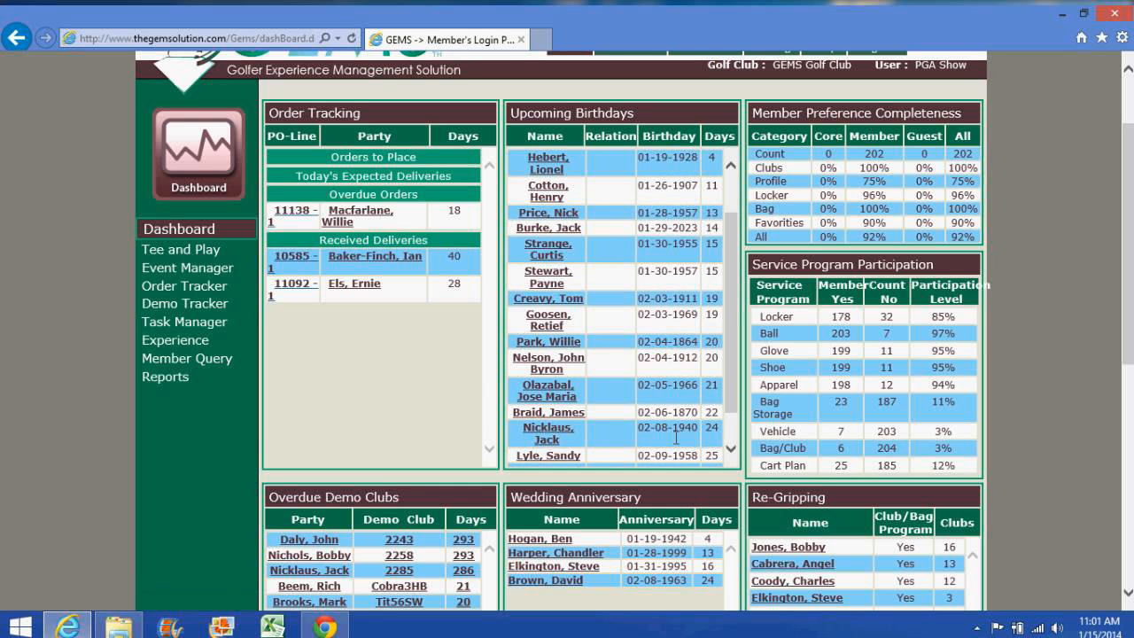
left_click_drag(734, 401, 733, 348)
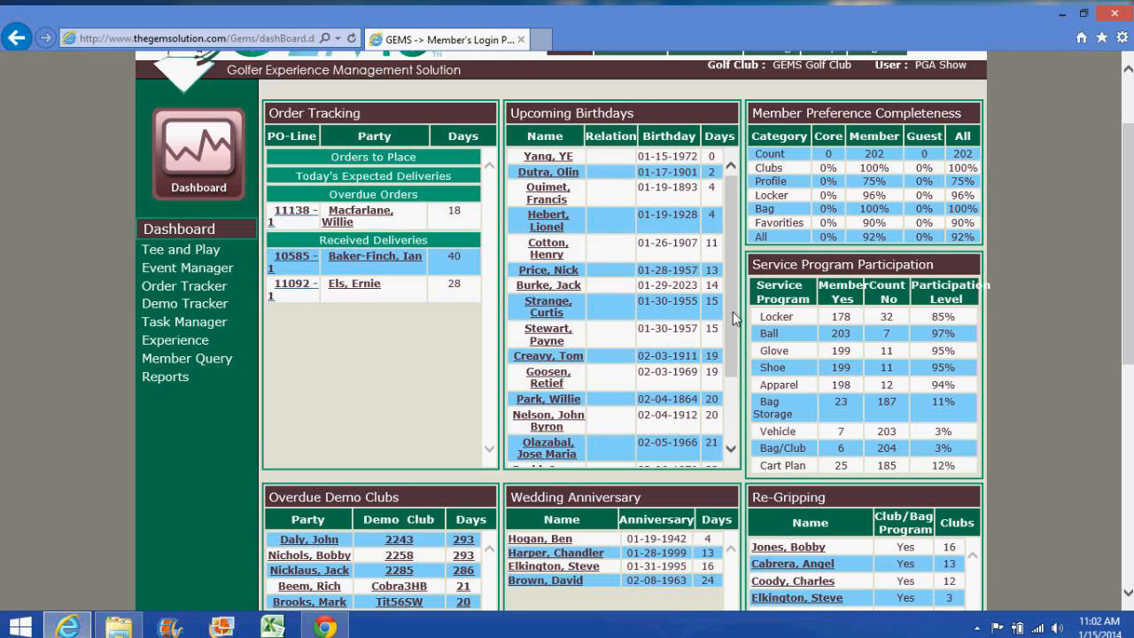
mouse_move(1130, 288)
left_mouse_down()
mouse_move(1130, 251)
mouse_move(1131, 454)
mouse_move(1130, 279)
left_mouse_up()
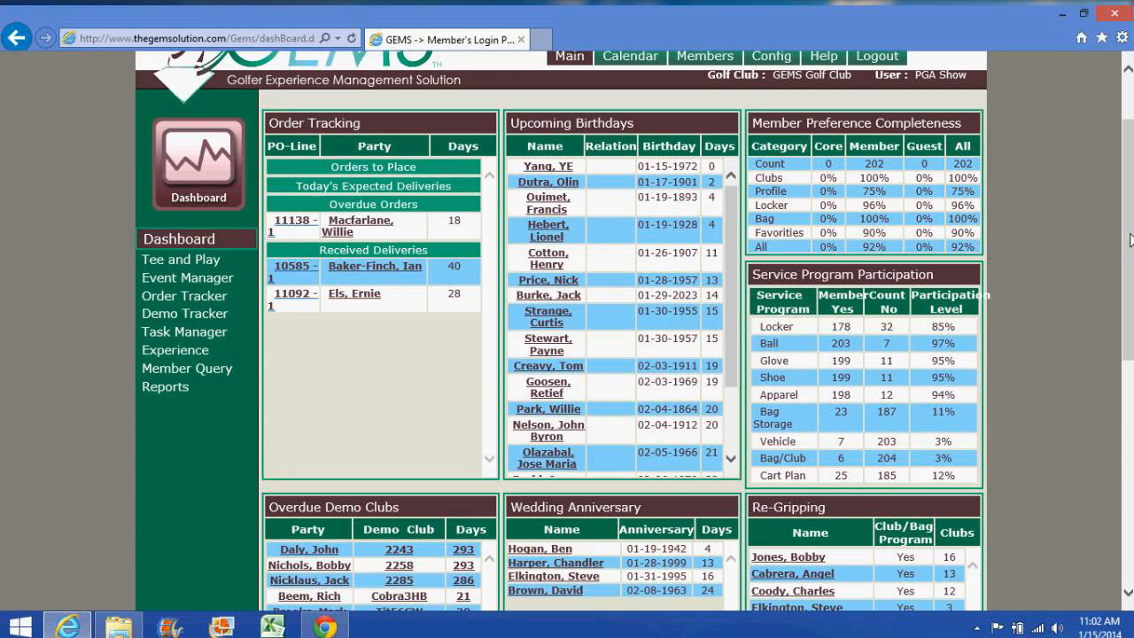
left_click_drag(1130, 242, 1130, 348)
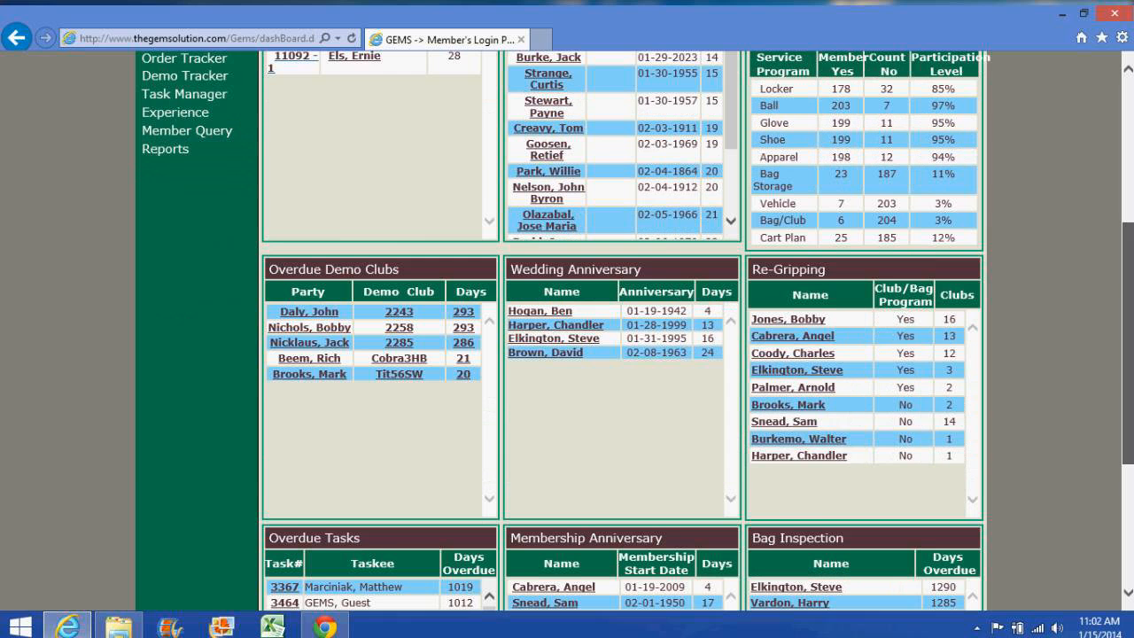
scroll(233, 335, "down", 1)
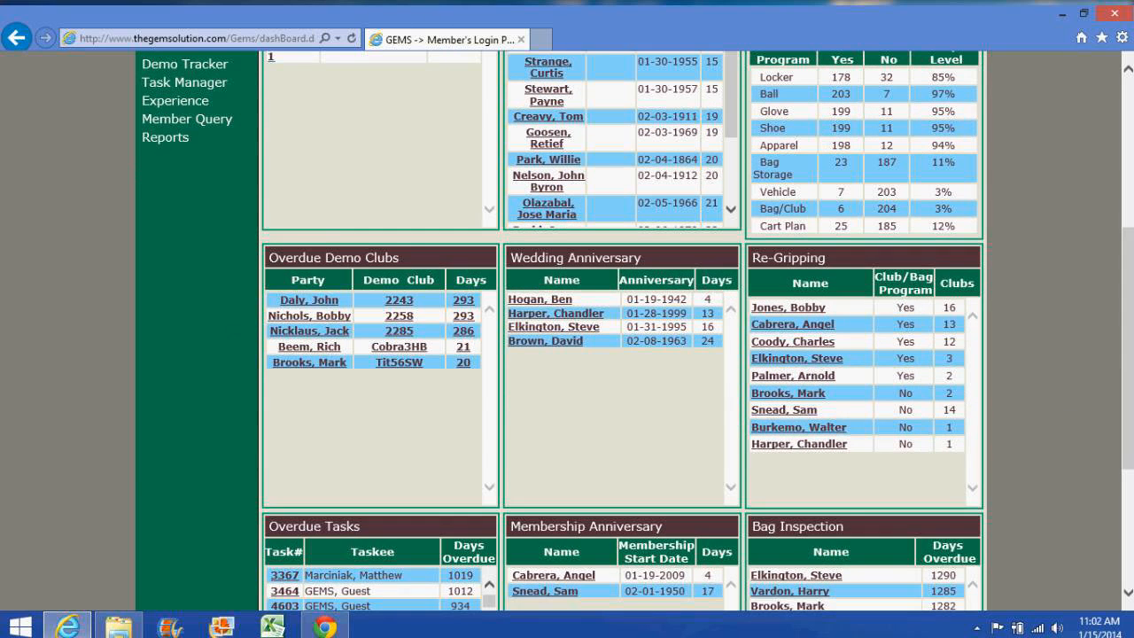
left_click_drag(1131, 367, 1131, 432)
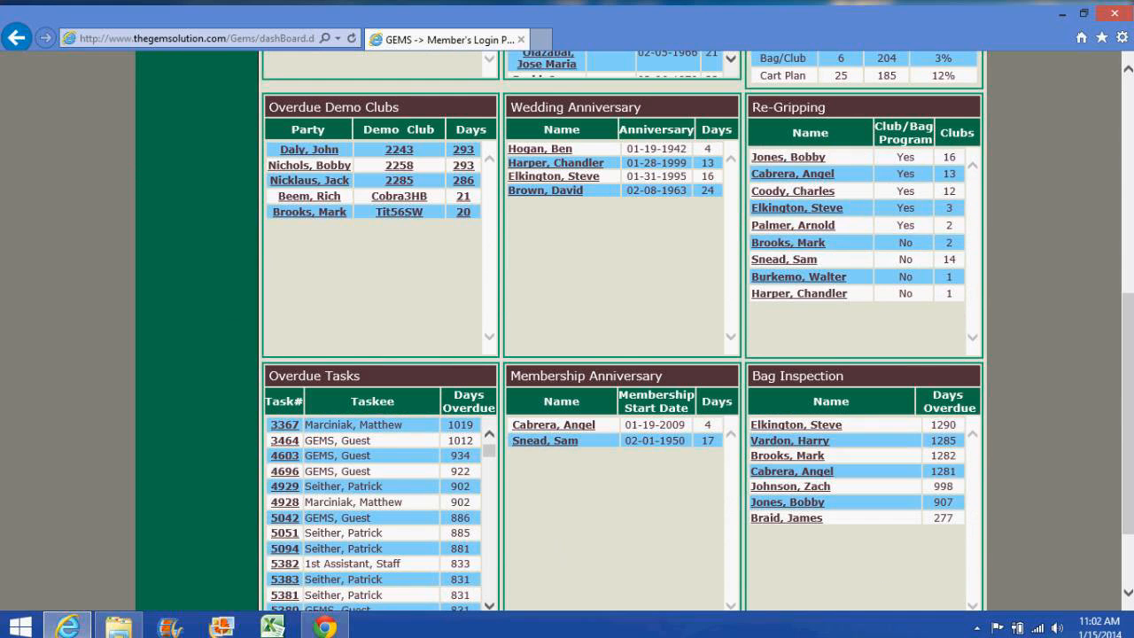
left_click_drag(1132, 390, 1132, 405)
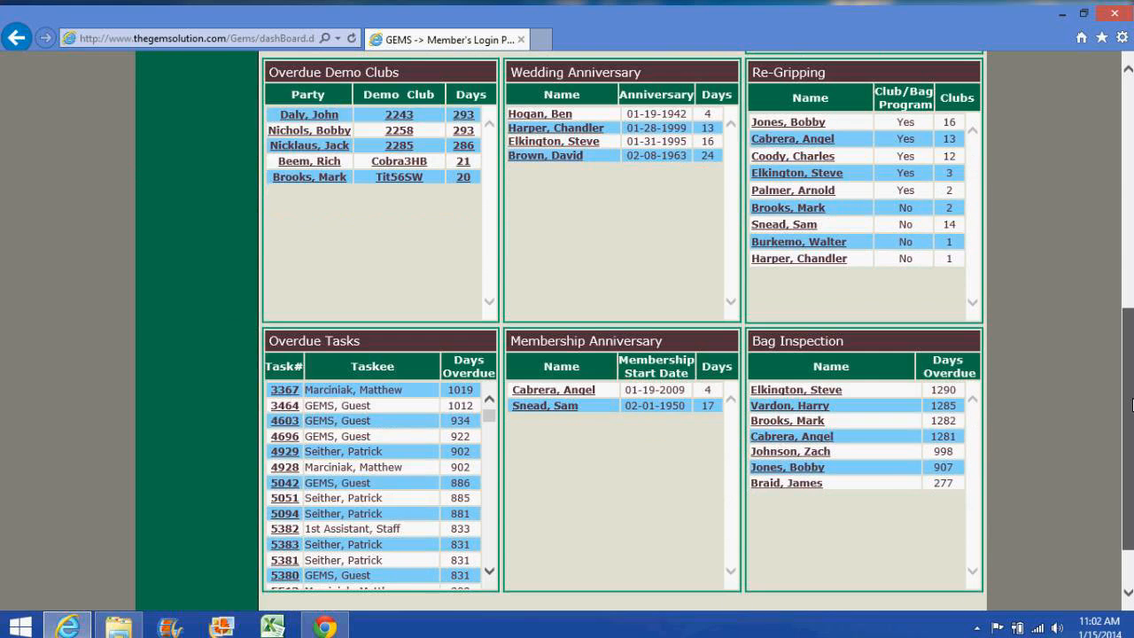
scroll(1132, 405, "up", 5)
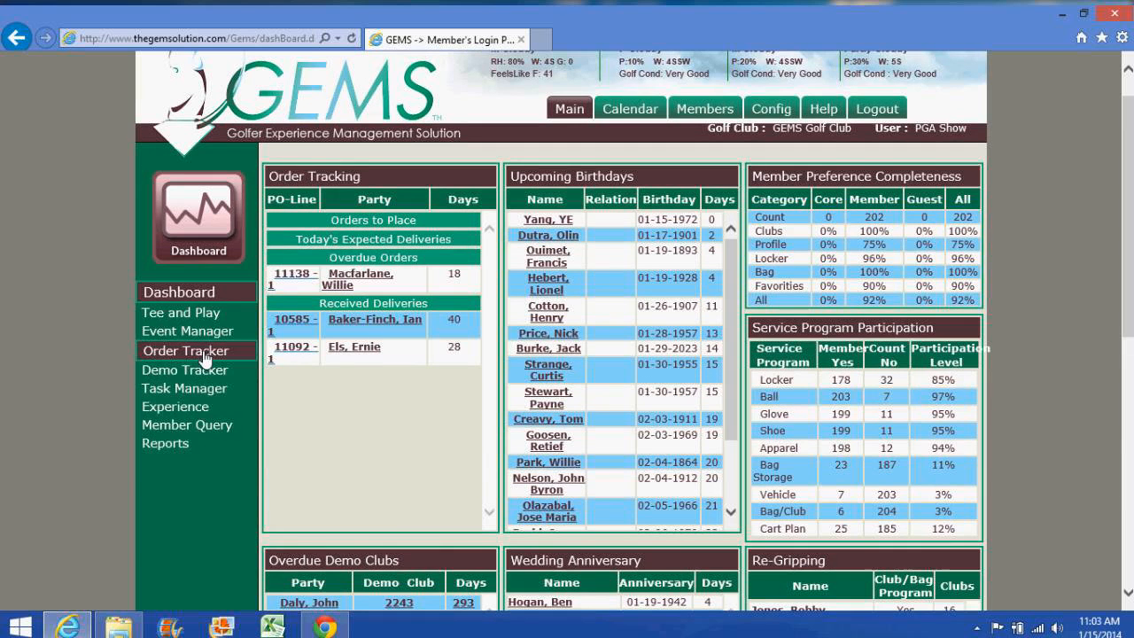
Step: Create a special order in the Order Tracker with Fairway & Greene as the vendor
left_click(203, 352)
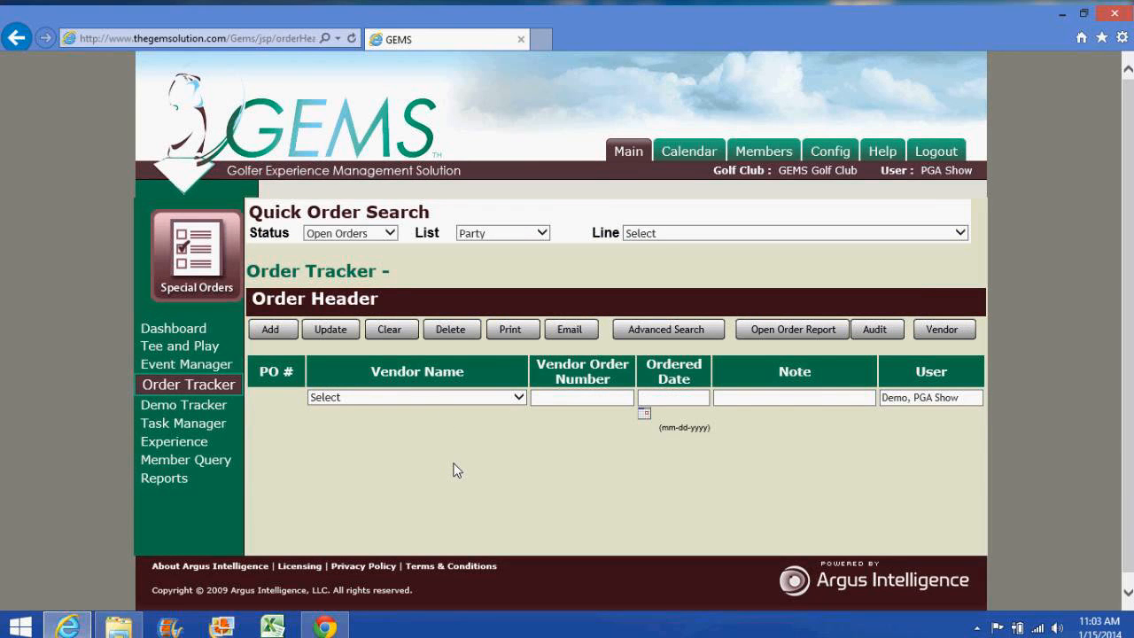
left_click(645, 235)
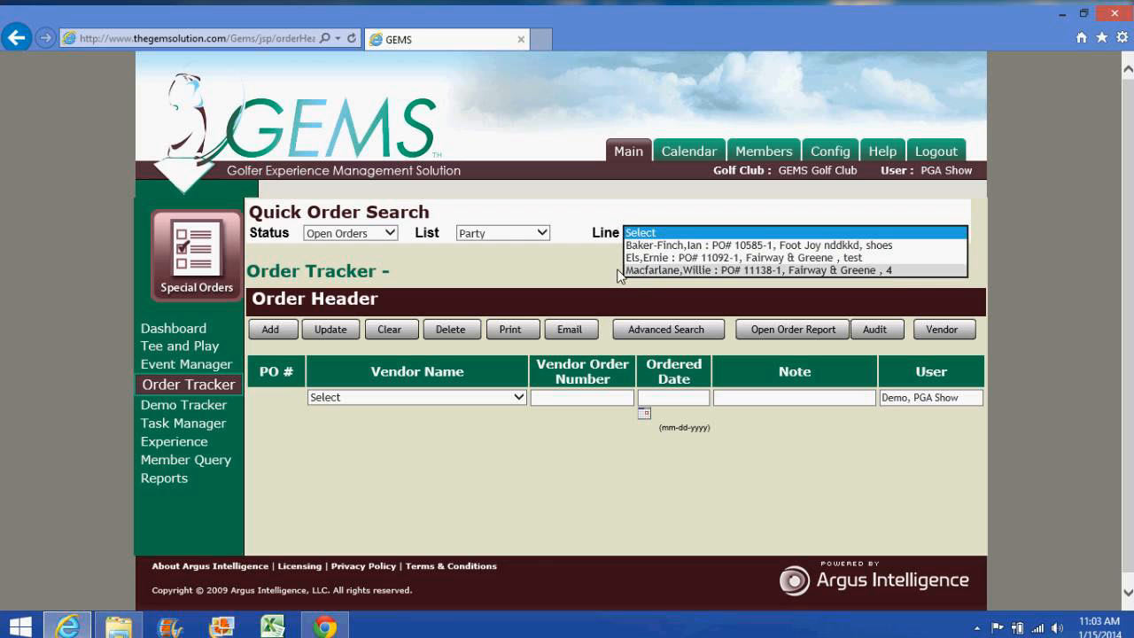
left_click(376, 398)
left_click(375, 399)
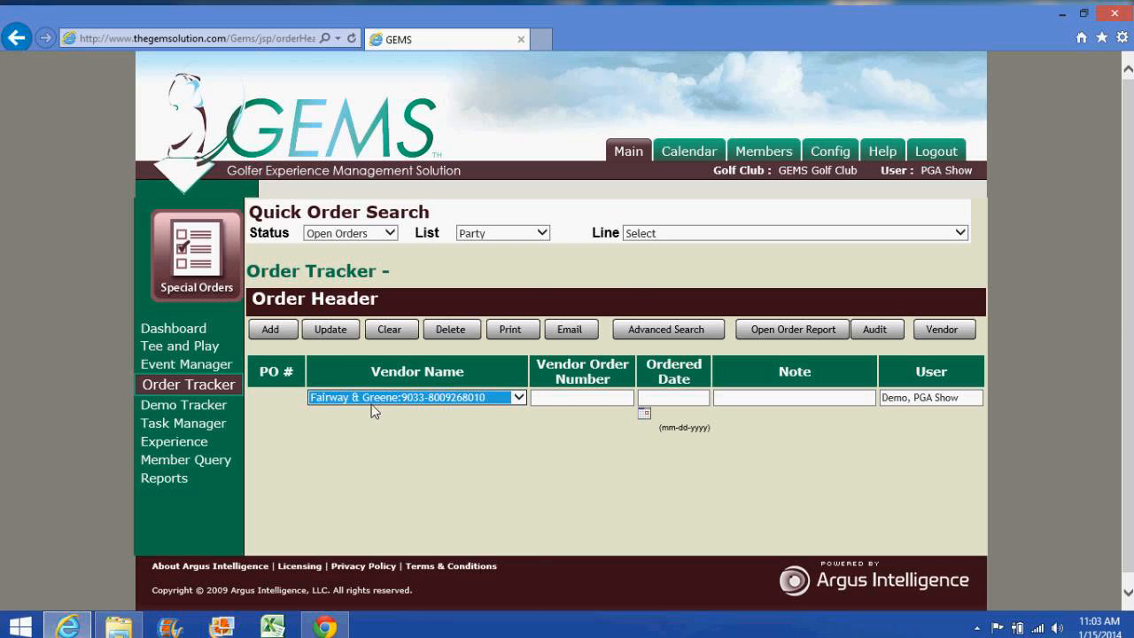
left_click(270, 329)
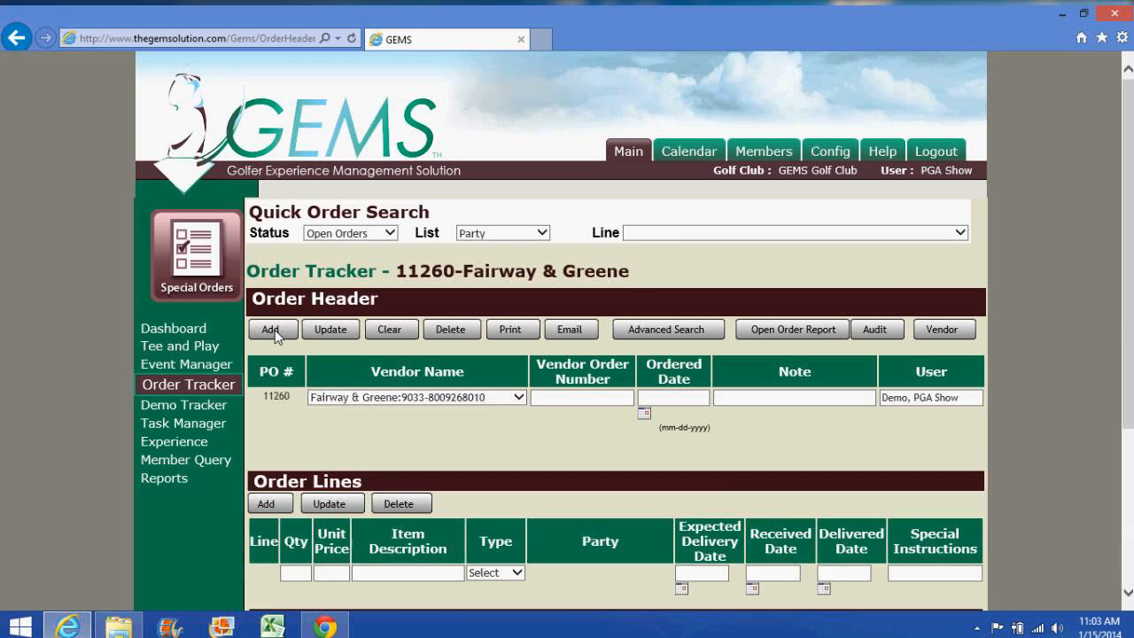
Step: Fill in the order line with quantity 1, unit price 50 and item description "white shirt xl no logo"
scroll(979, 324, "down", 1)
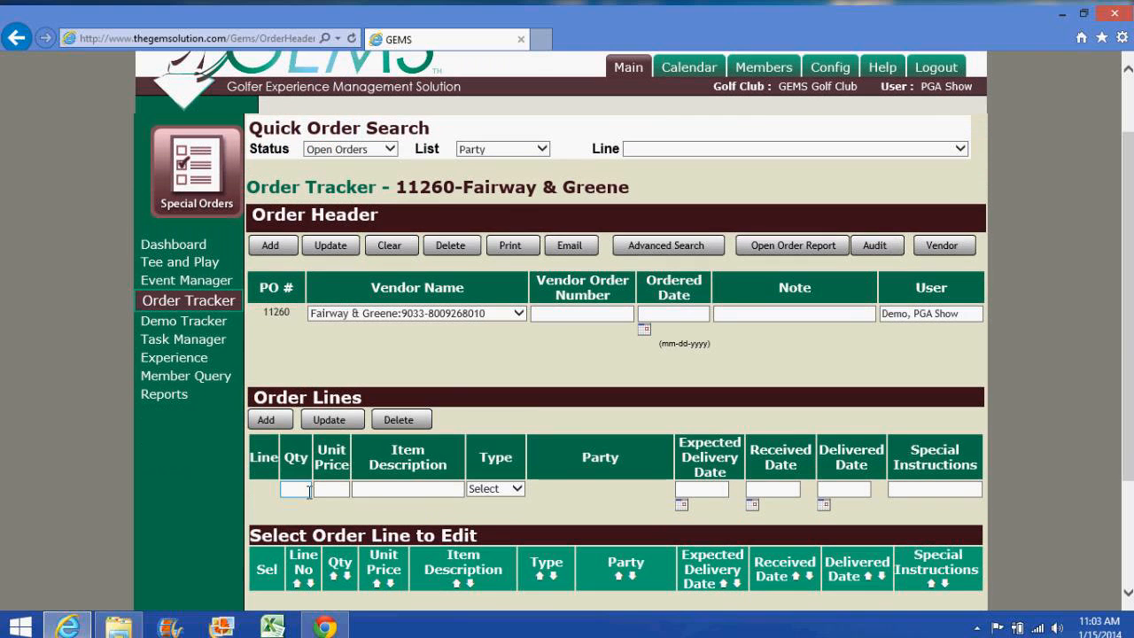
left_click(297, 489)
type("1")
left_click(337, 492)
type("50")
left_click(378, 490)
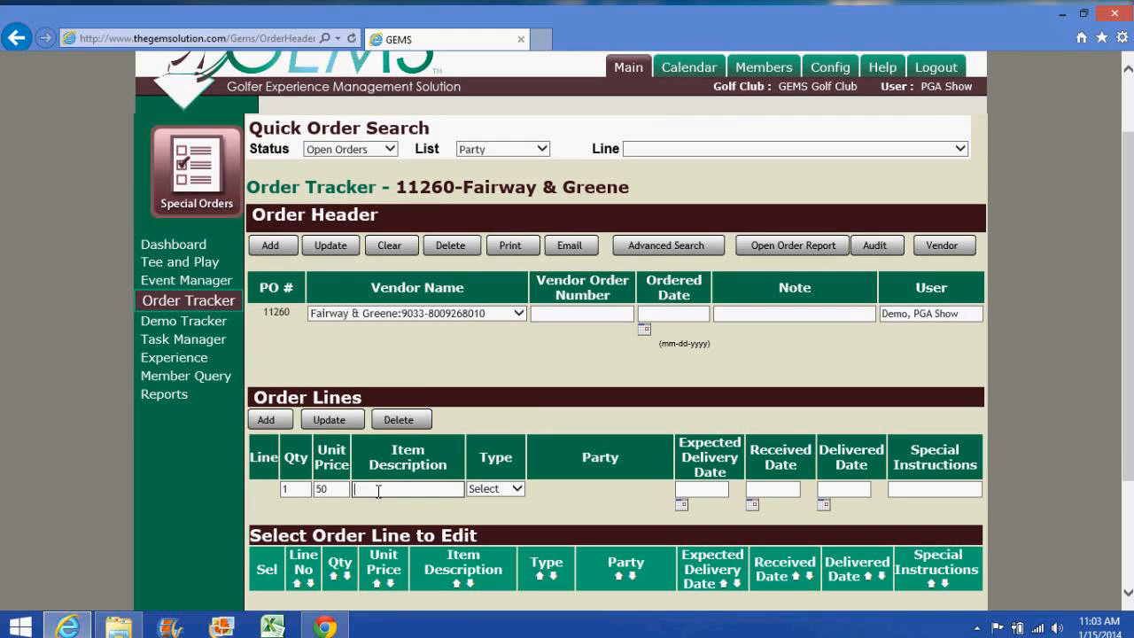
type("white shirt xl no logo")
key("Tab")
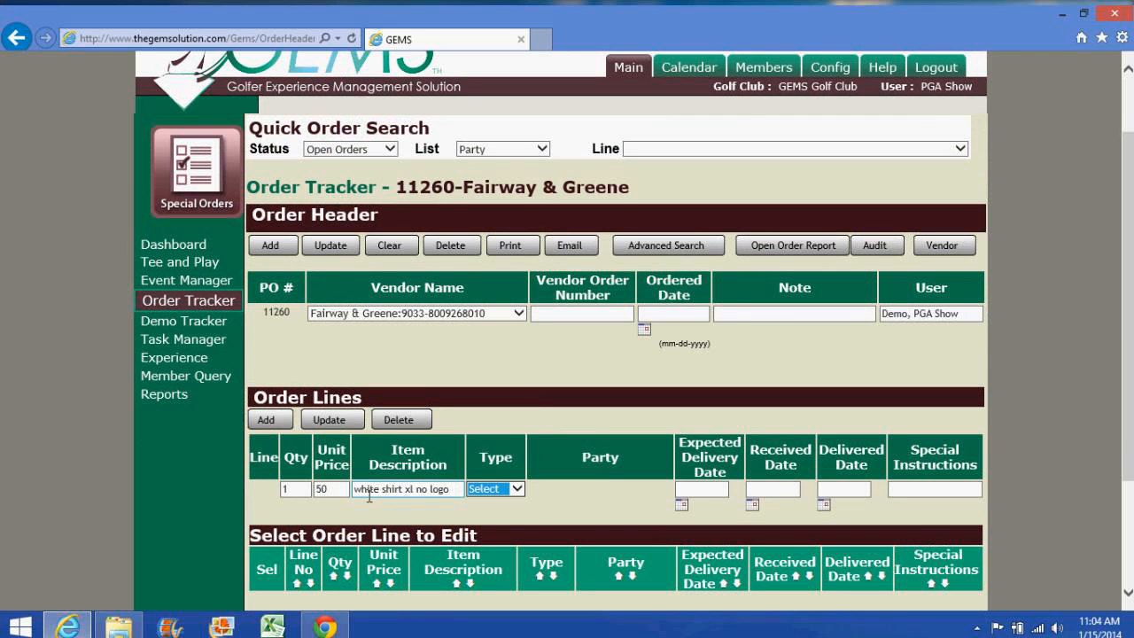
Step: Set the order line's type to Member and choose the ordering member as the party
left_click(487, 491)
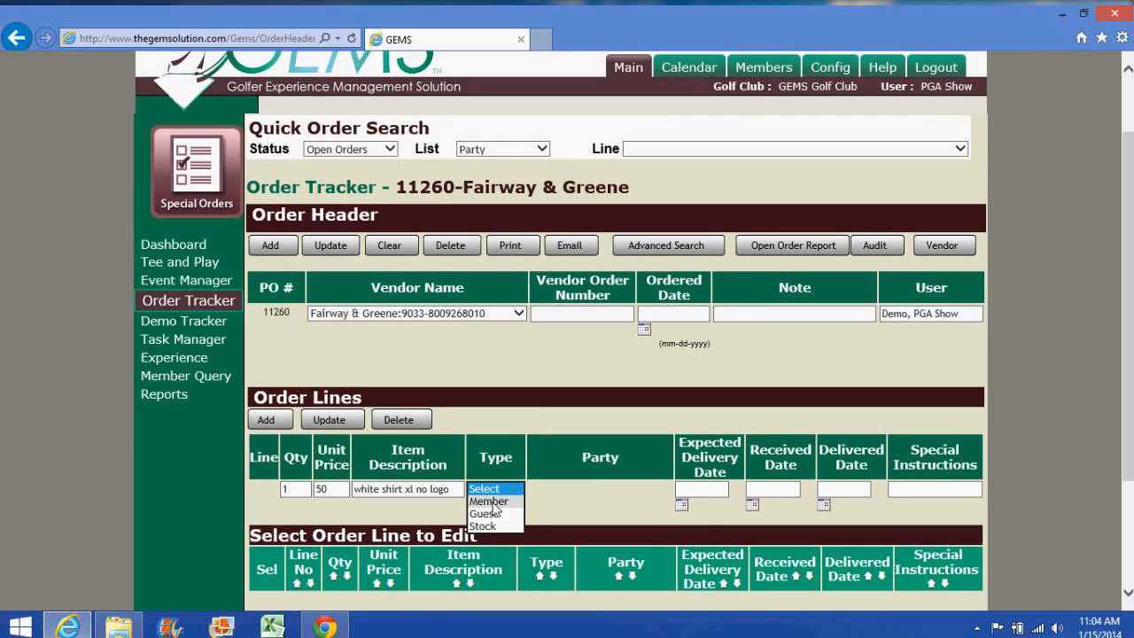
left_click(489, 502)
left_click(551, 493)
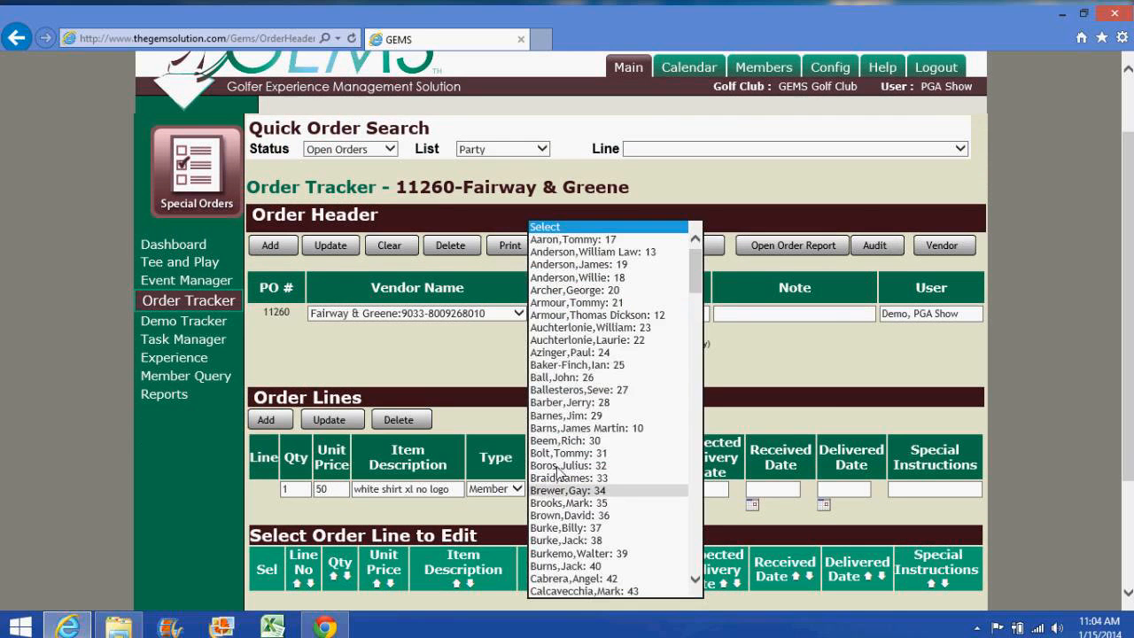
left_click(553, 413)
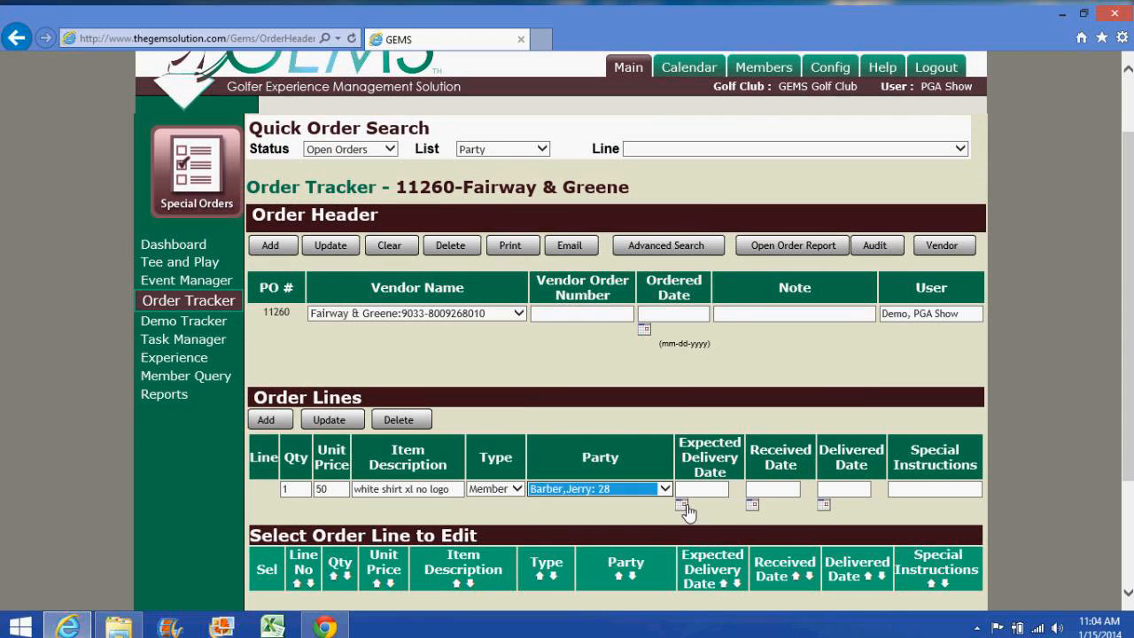
Step: Set the expected delivery date to 01-24-2014 and add the line to the order
left_click(681, 504)
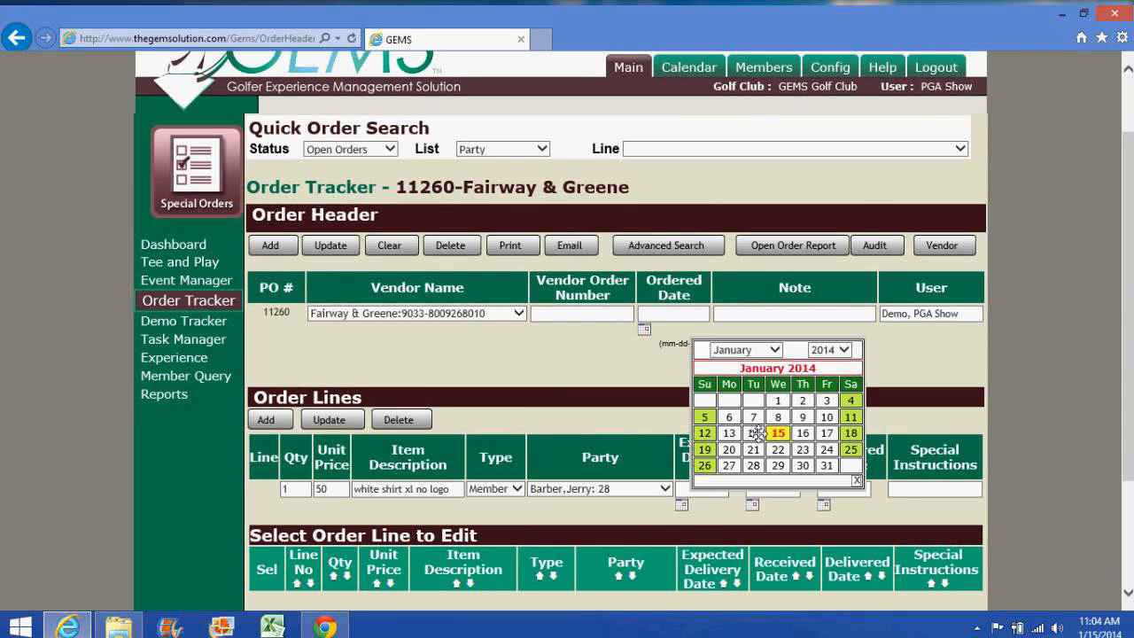
left_click(826, 450)
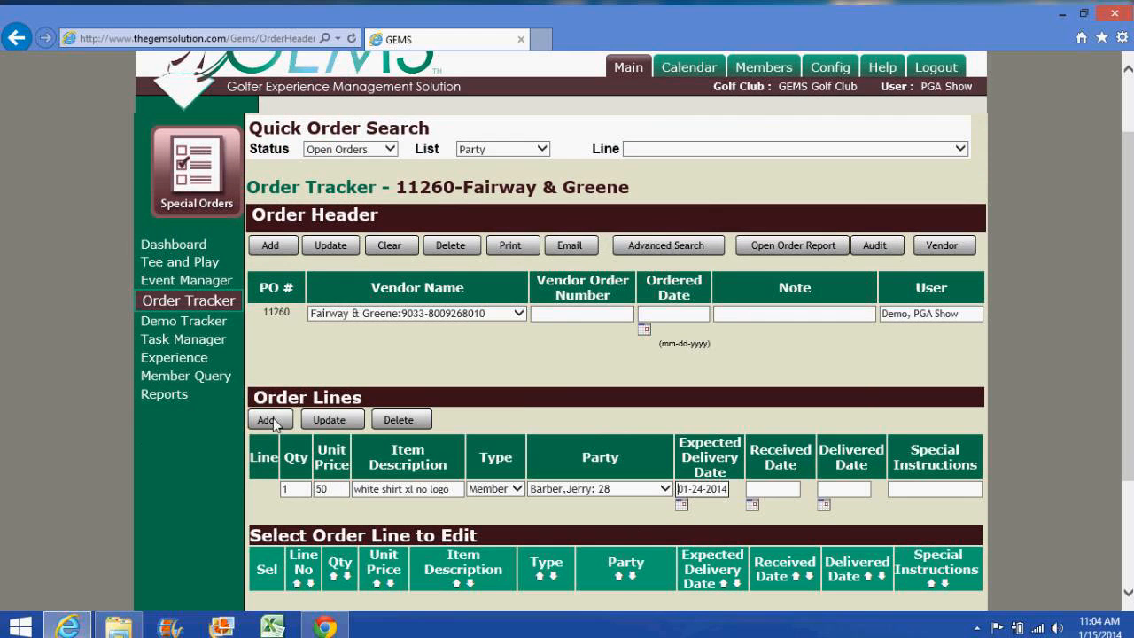
left_click(271, 420)
left_click(267, 421)
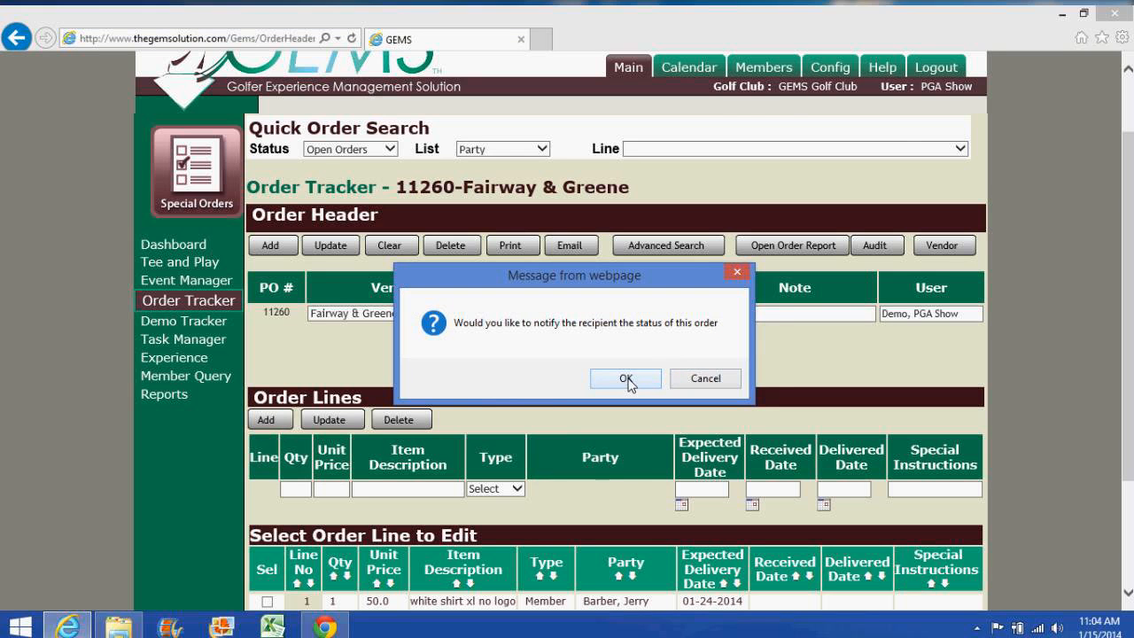
Step: Agree to notify the recipient of the order status, review the drafted email and discard it
left_click(625, 379)
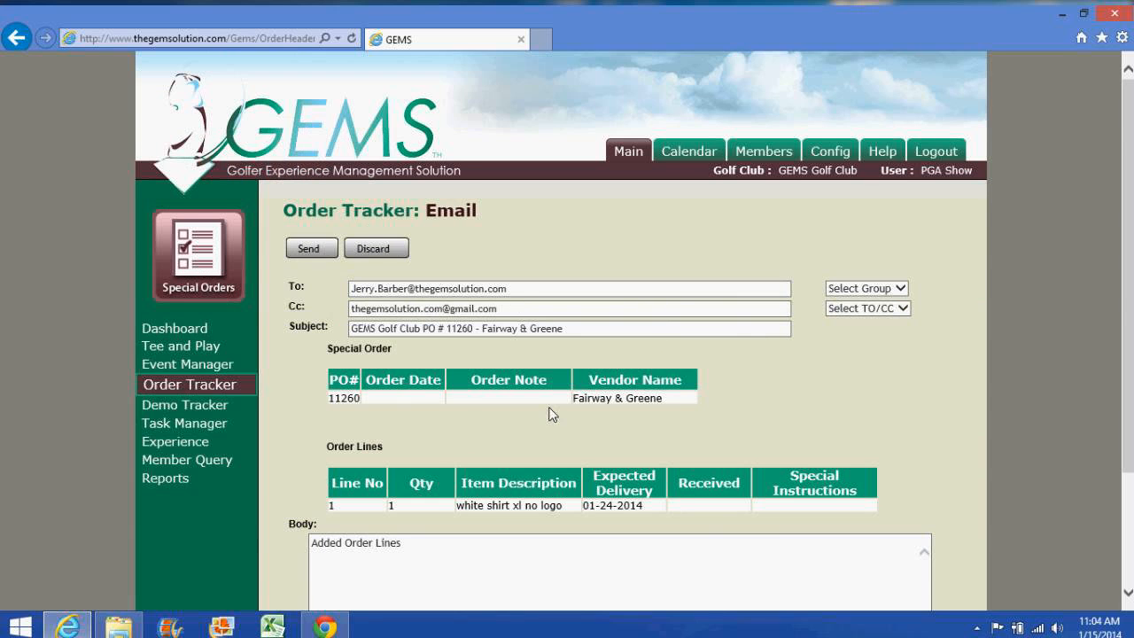
scroll(549, 414, "down", 1)
scroll(555, 425, "down", 1)
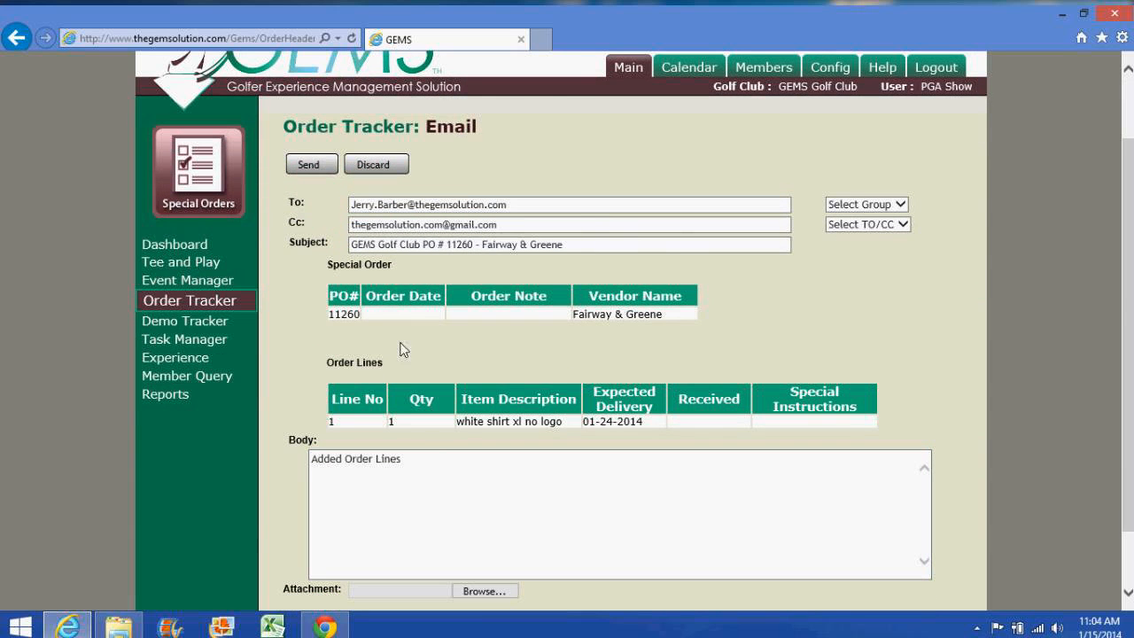
left_click(378, 165)
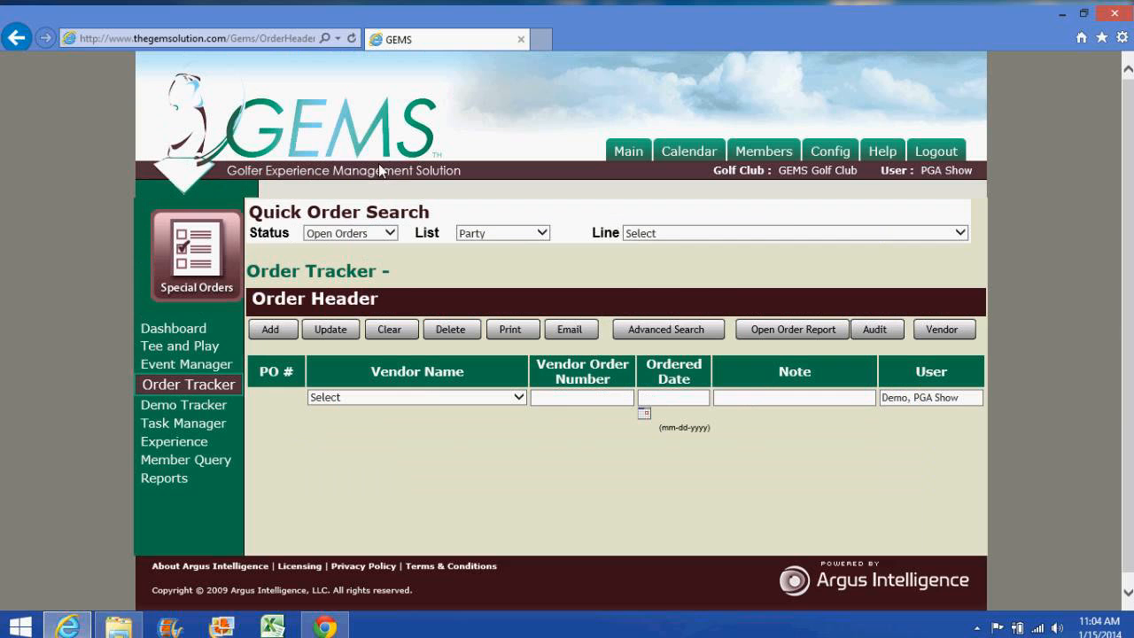
Step: Find the open Fairway & Greene order for the white shirt with Quick Order Search and review its header and line
left_click(649, 231)
left_click(663, 257)
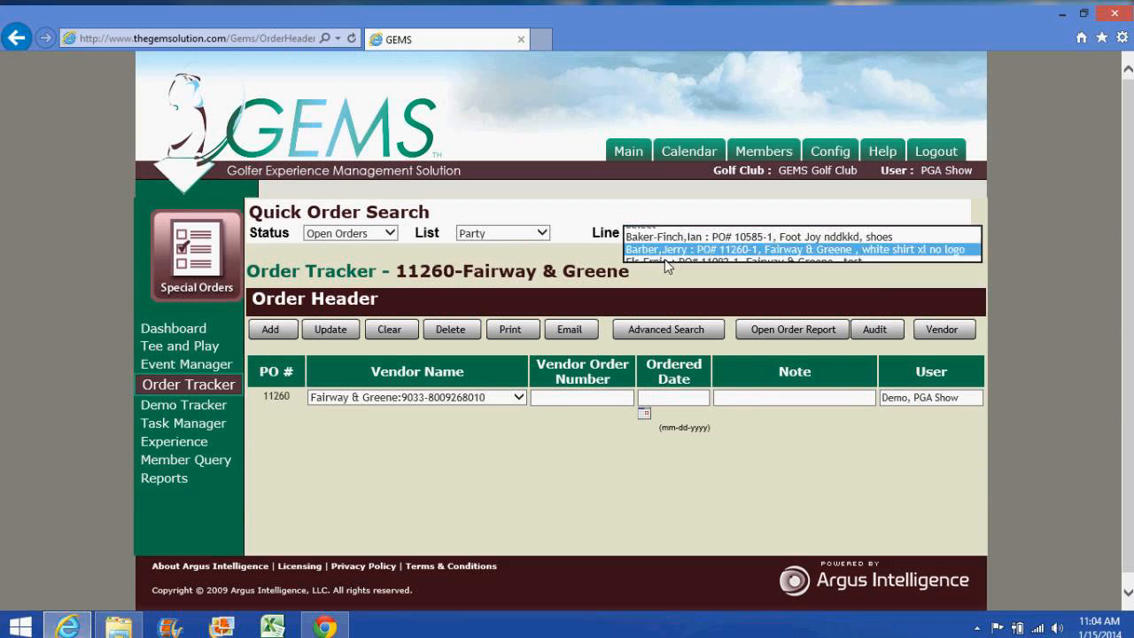
scroll(660, 246, "down", 1)
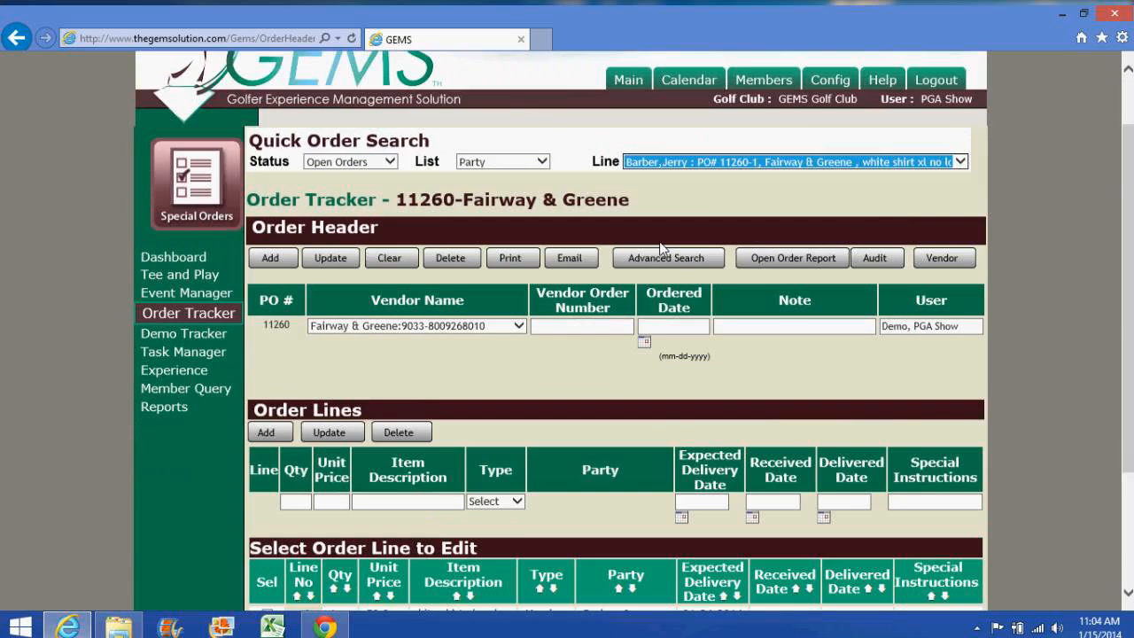
scroll(660, 248, "down", 1)
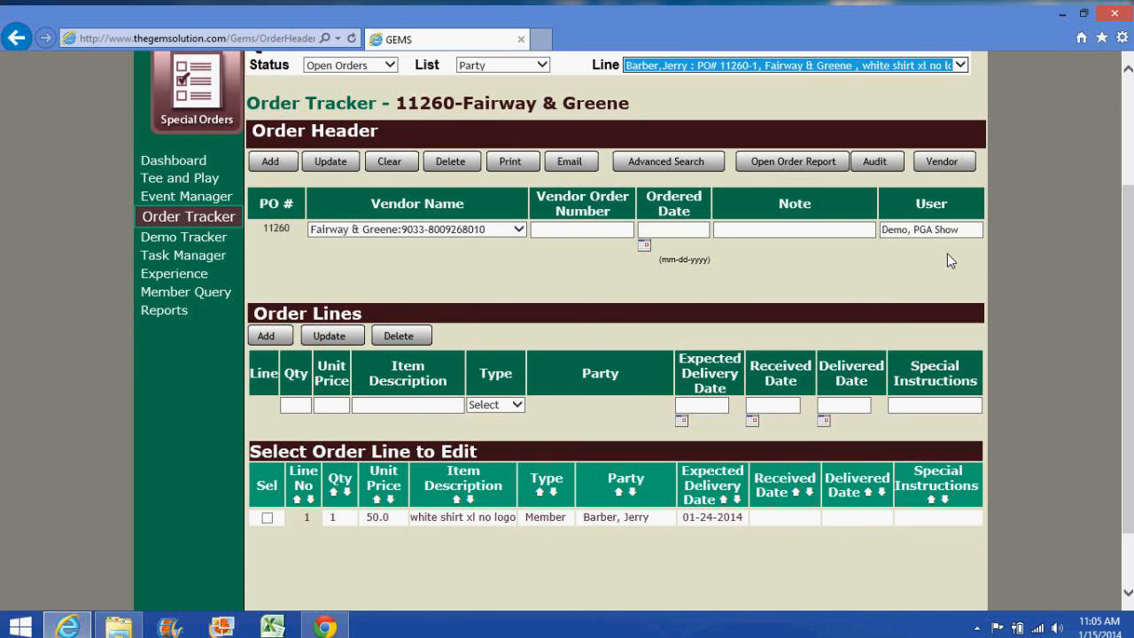
scroll(875, 301, "up", 1)
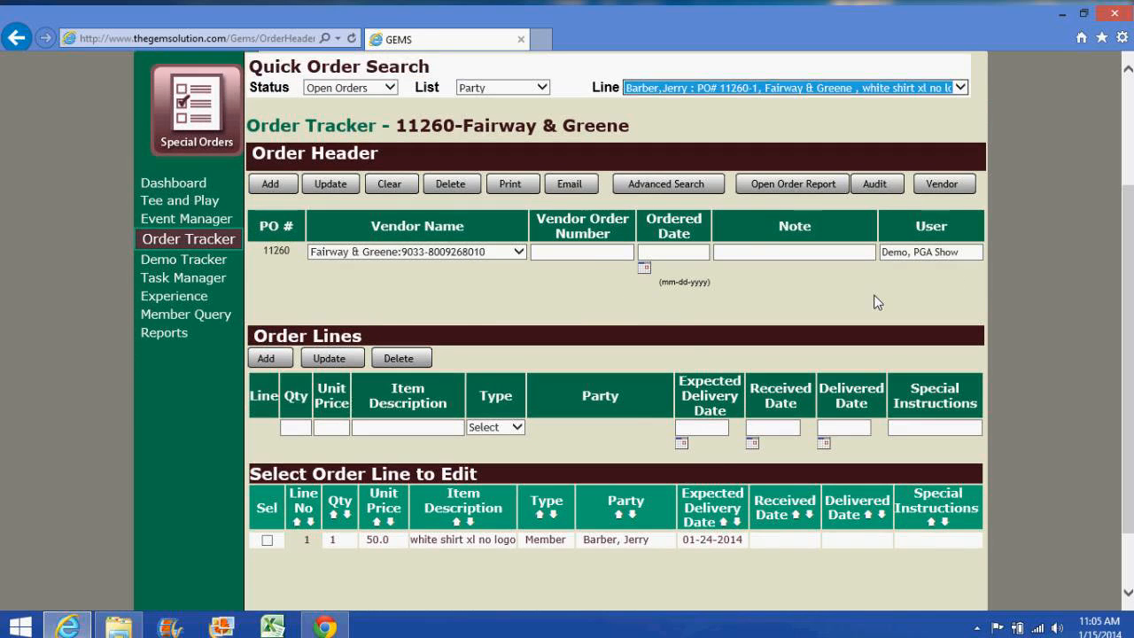
scroll(645, 328, "up", 2)
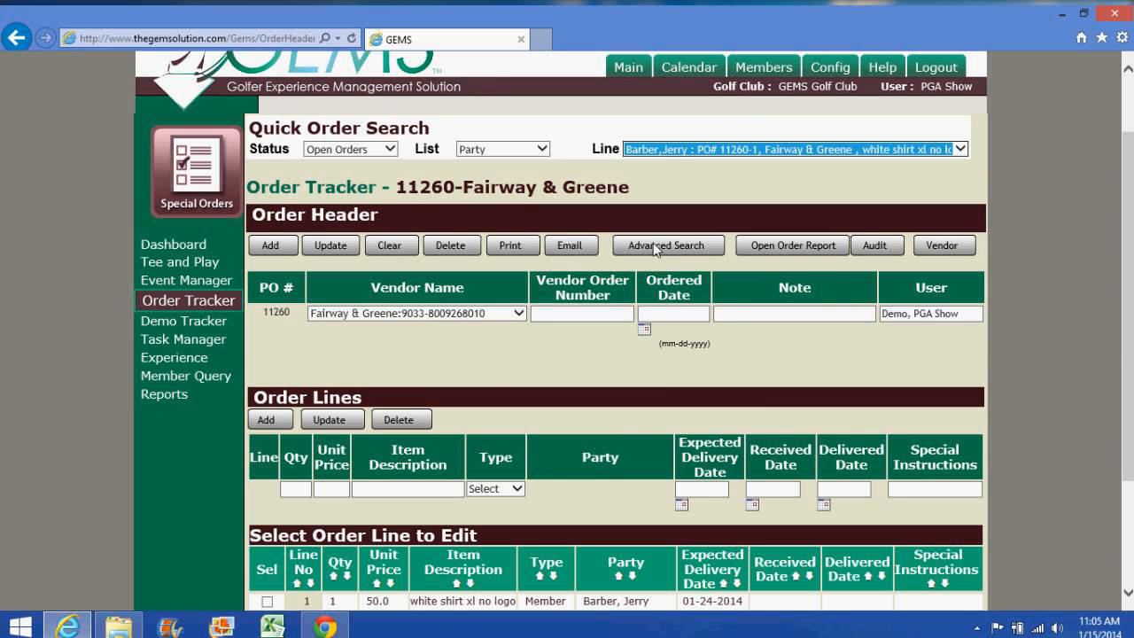
Step: Bring up the open Fairway & Greene order with item description "4" through Quick Order Search and review its details
left_click(669, 153)
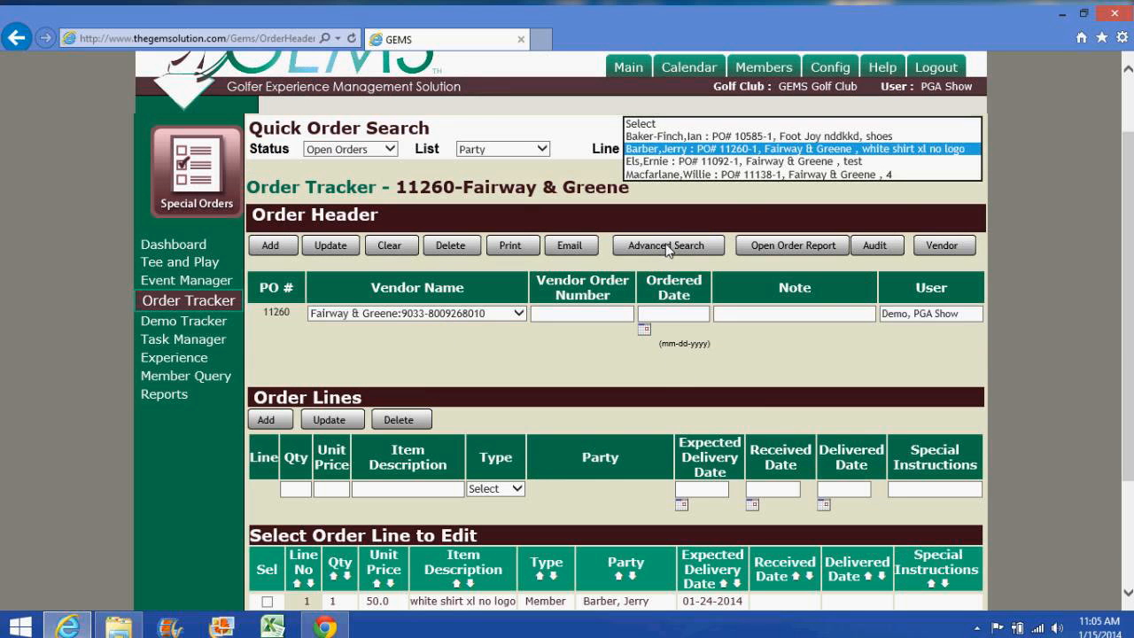
left_click(705, 175)
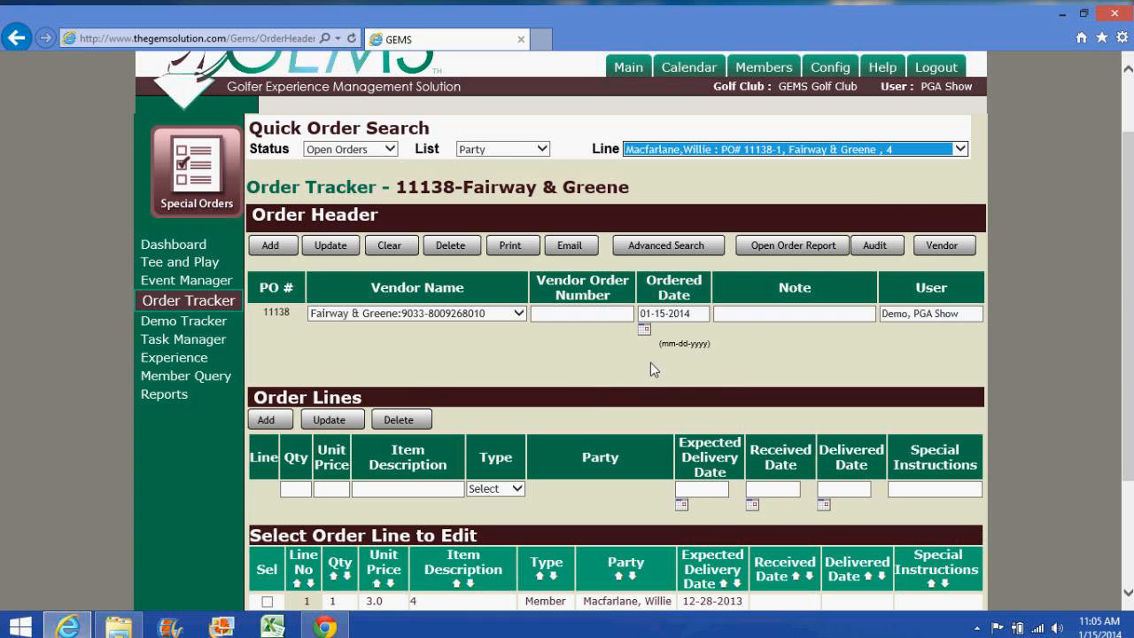
scroll(650, 362, "down", 2)
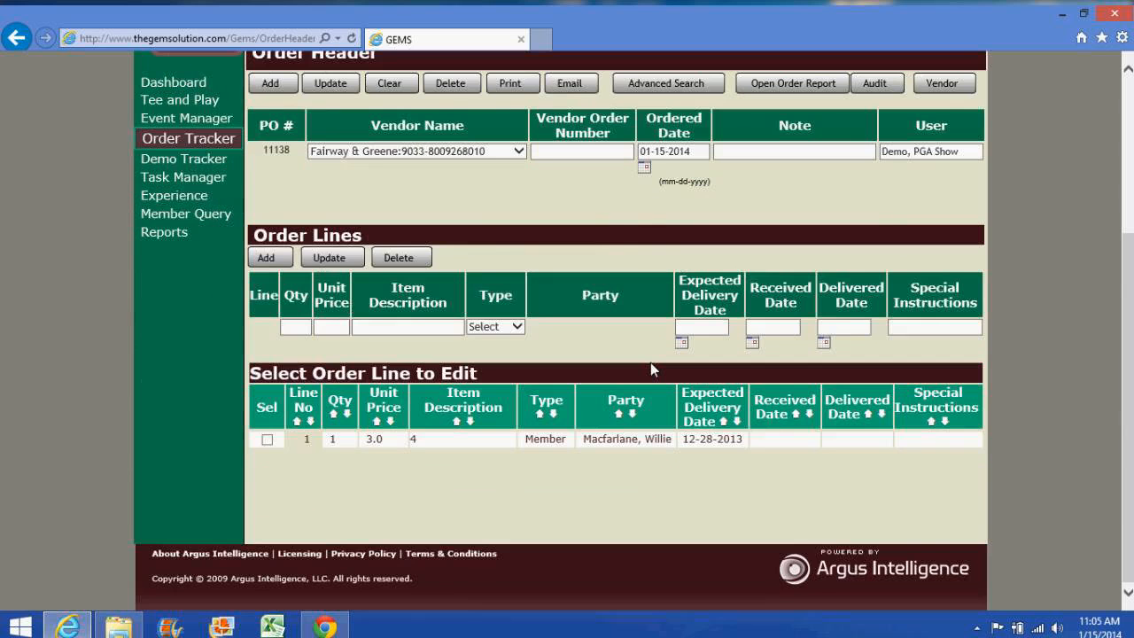
scroll(651, 363, "up", 1)
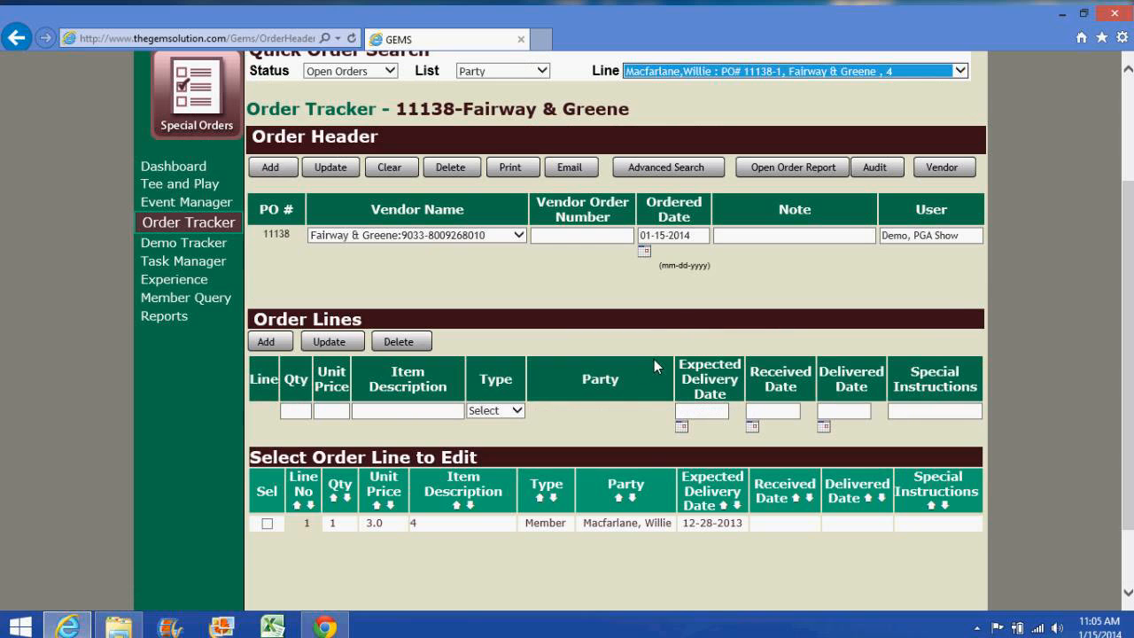
Step: Look through the vendors available for the open order's header
scroll(654, 354, "up", 1)
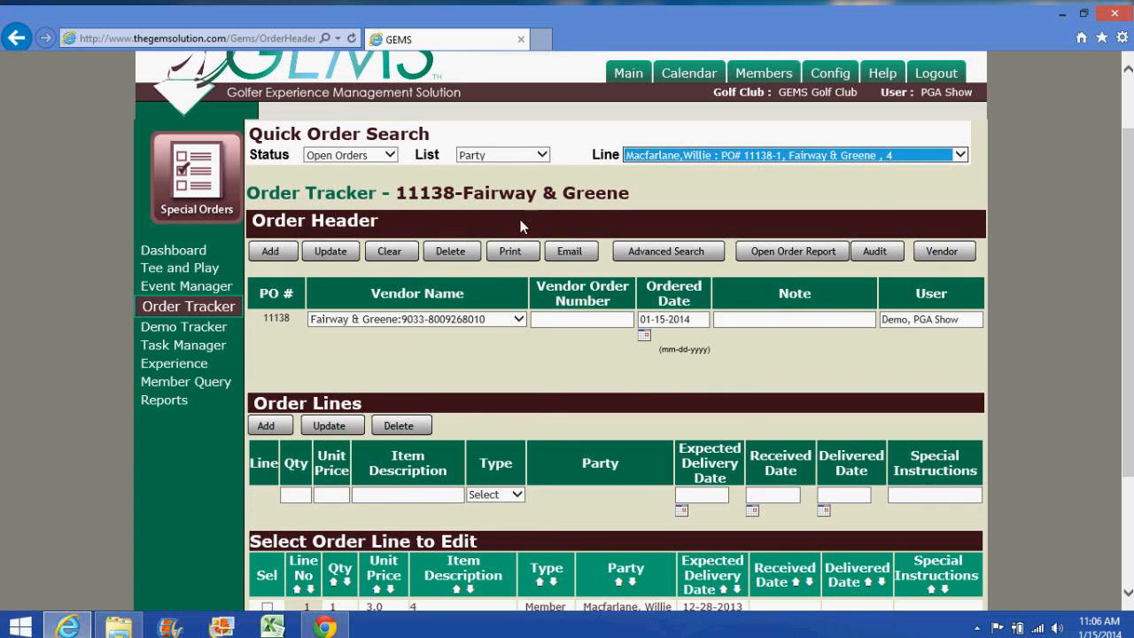
left_click(420, 320)
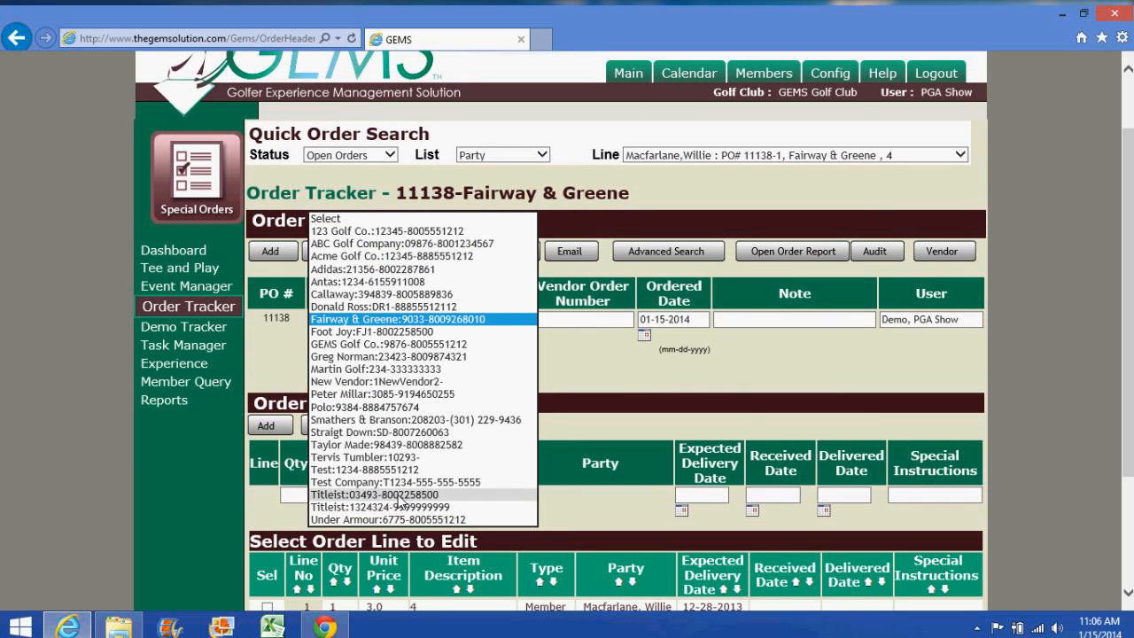
left_click(844, 406)
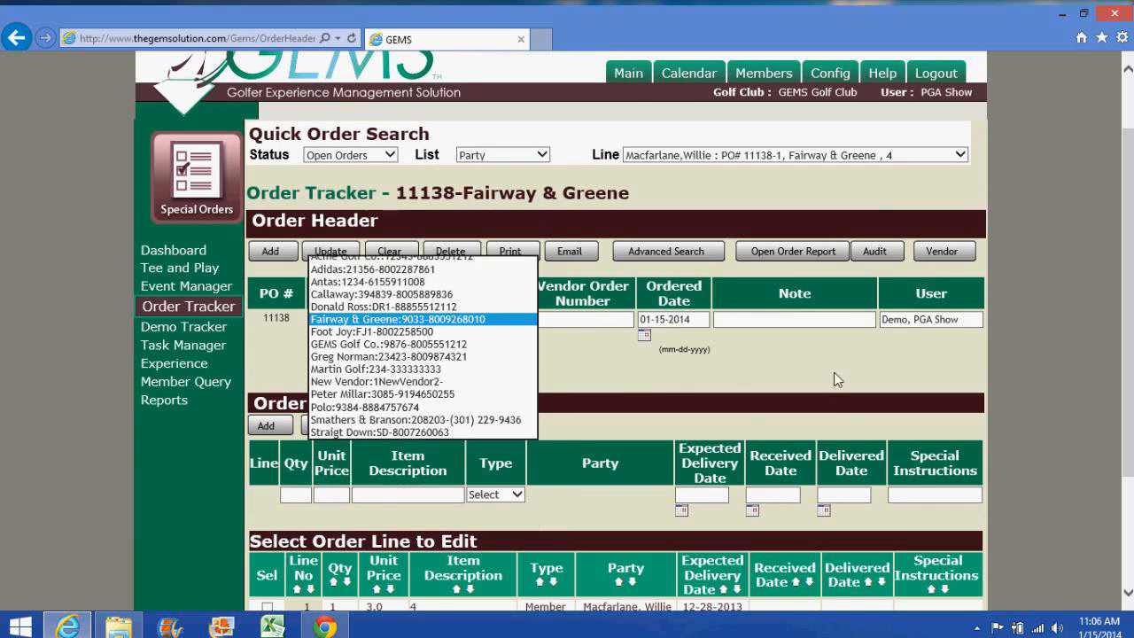
Step: Open the demo club list in Demo Tracker and start a new demo club with tracking number 2950
left_click(213, 329)
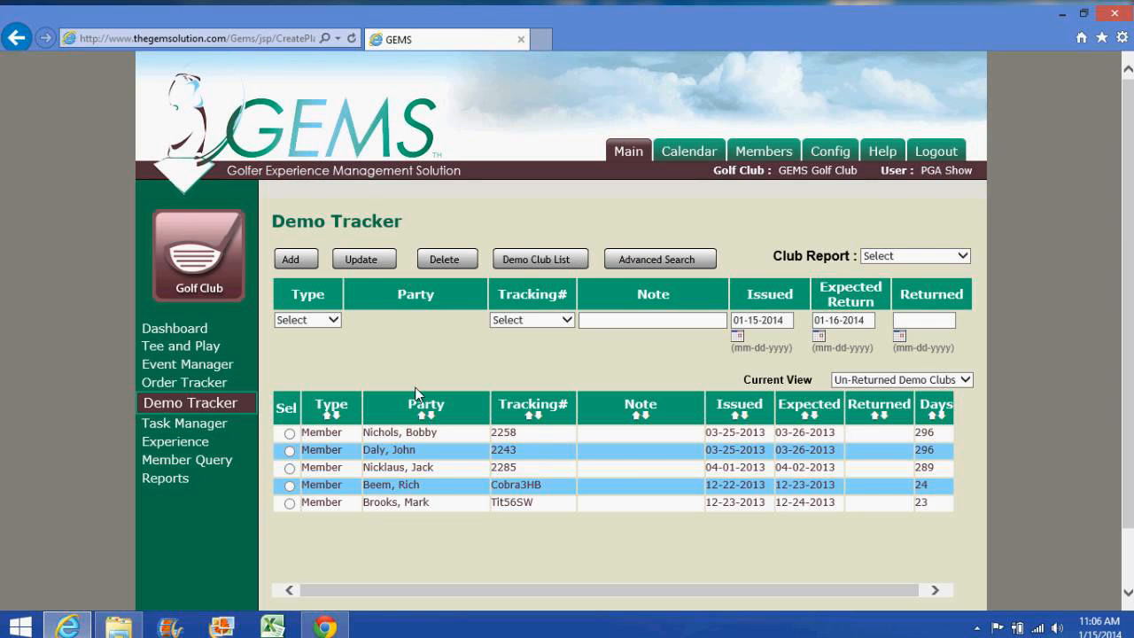
left_click(518, 259)
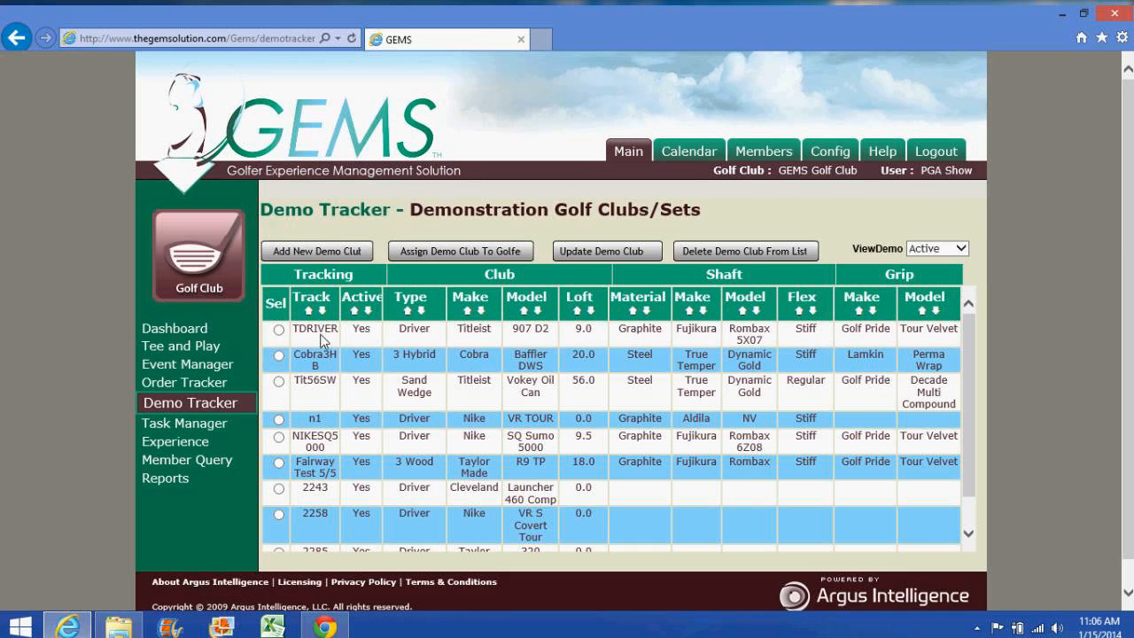
left_click(318, 253)
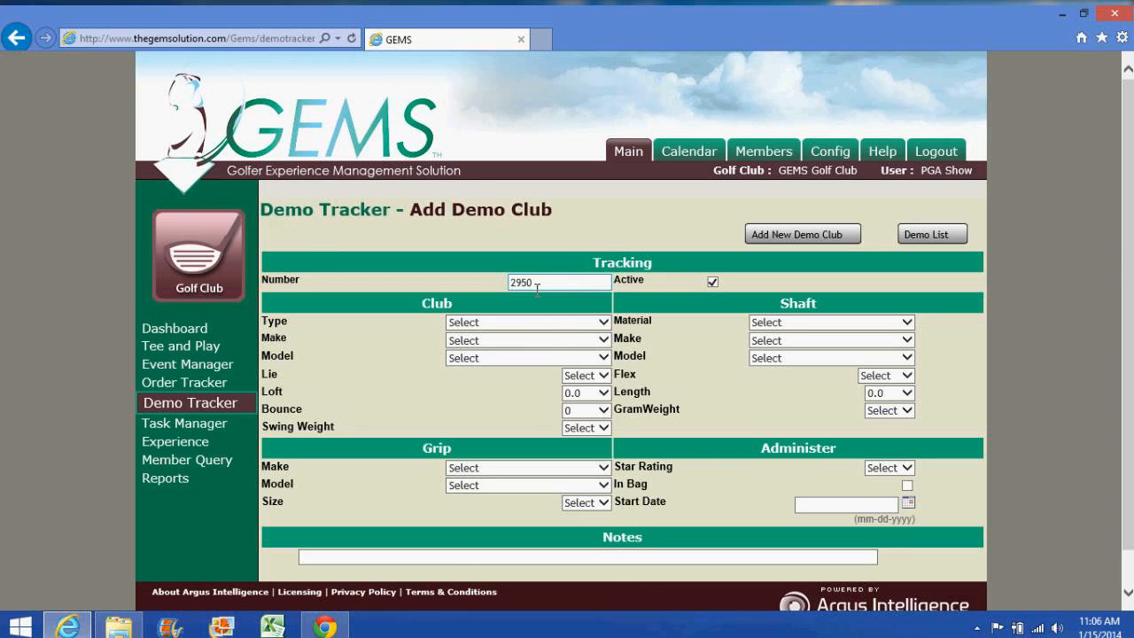
Step: Set the new demo club's type to Driver, its make to Taylor Made and its model to 580 XD
left_click(602, 322)
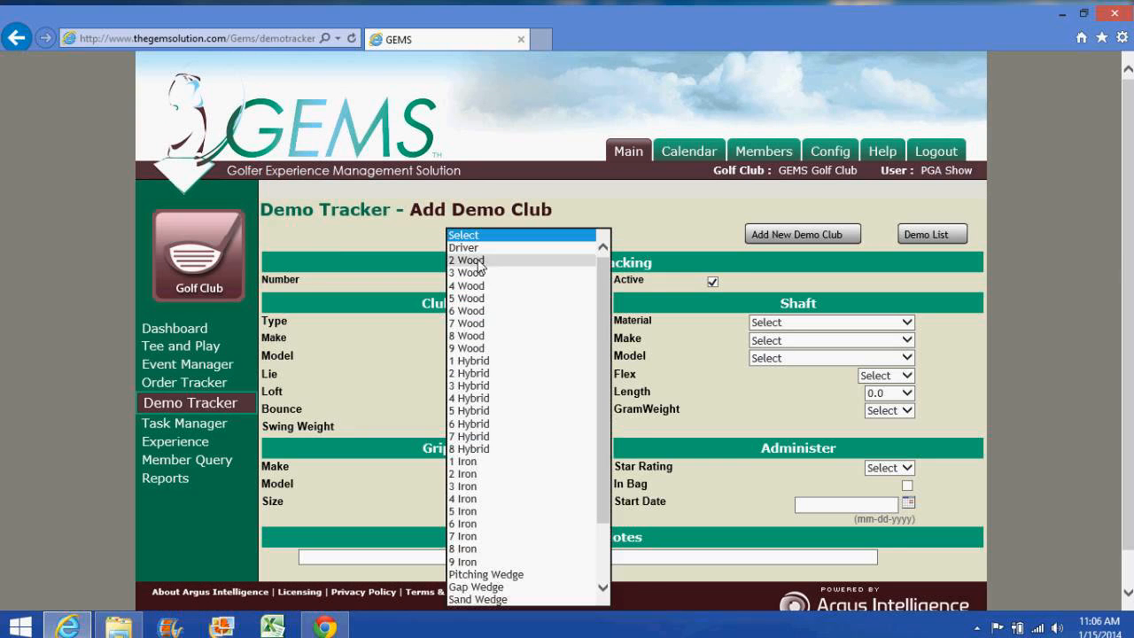
left_click(478, 250)
left_click(502, 341)
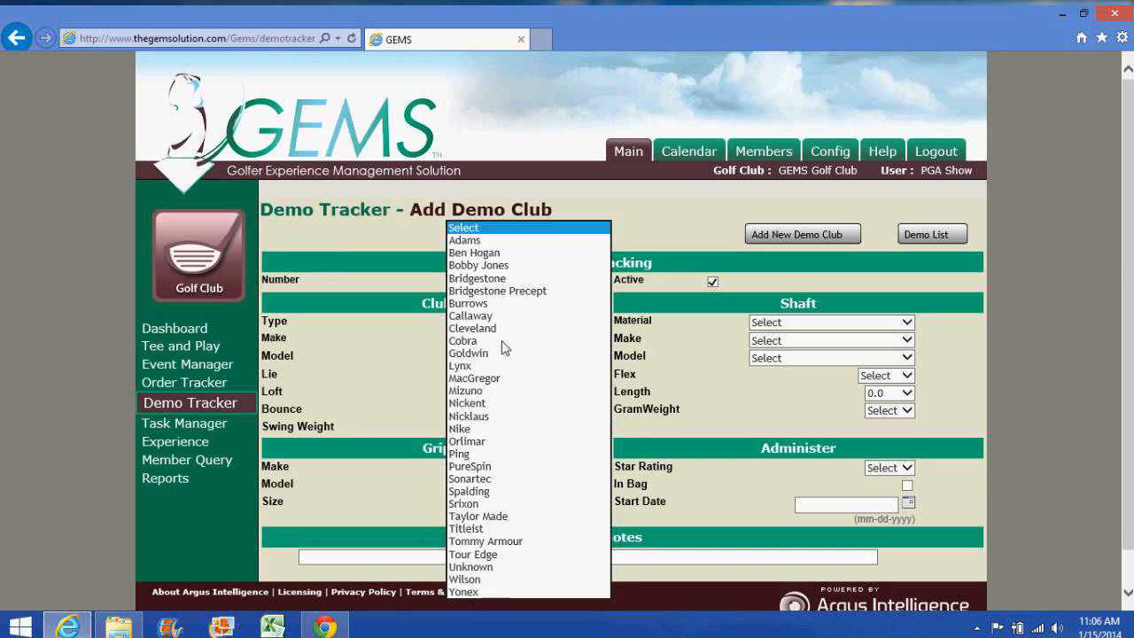
left_click(490, 516)
left_click(506, 357)
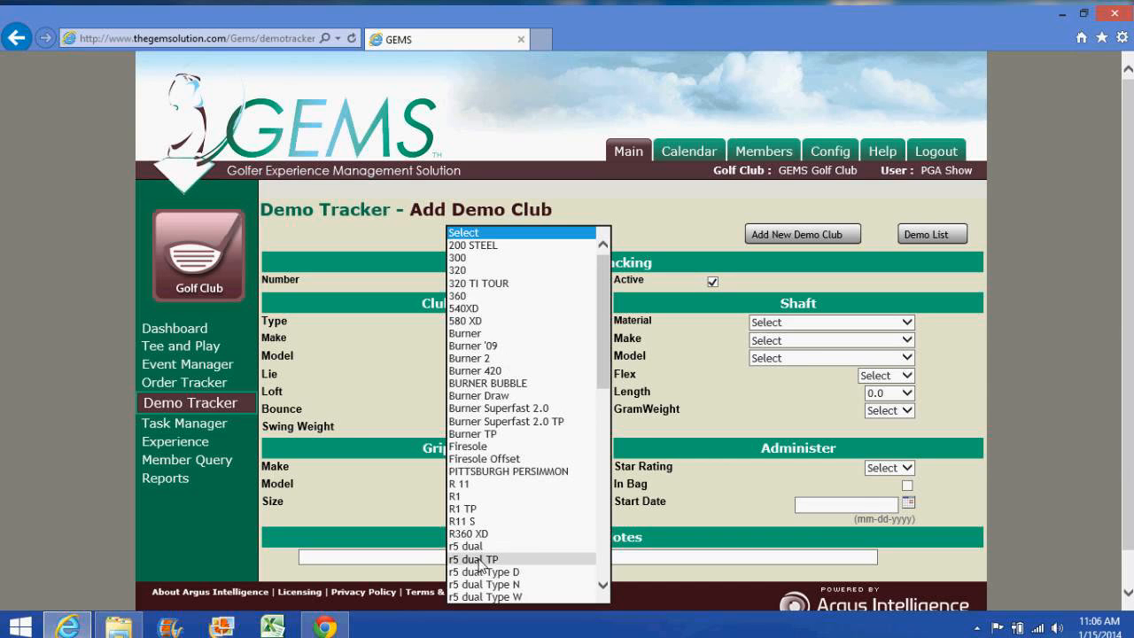
left_click(522, 321)
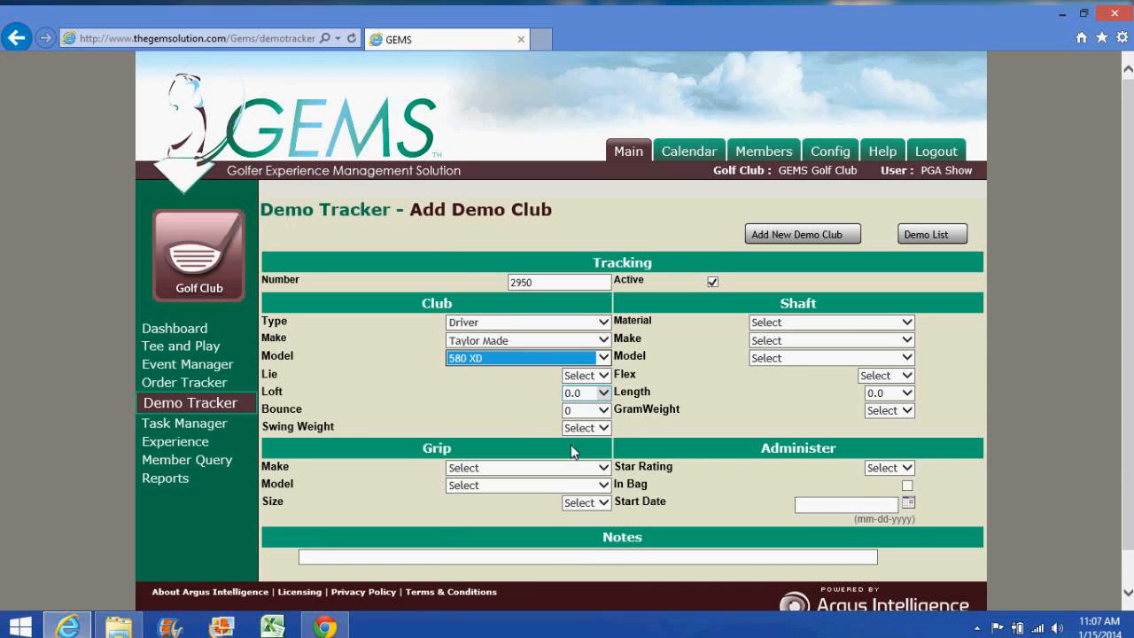
Step: Set the club's loft to 9.5 and save it as a new demo club
left_click(516, 560)
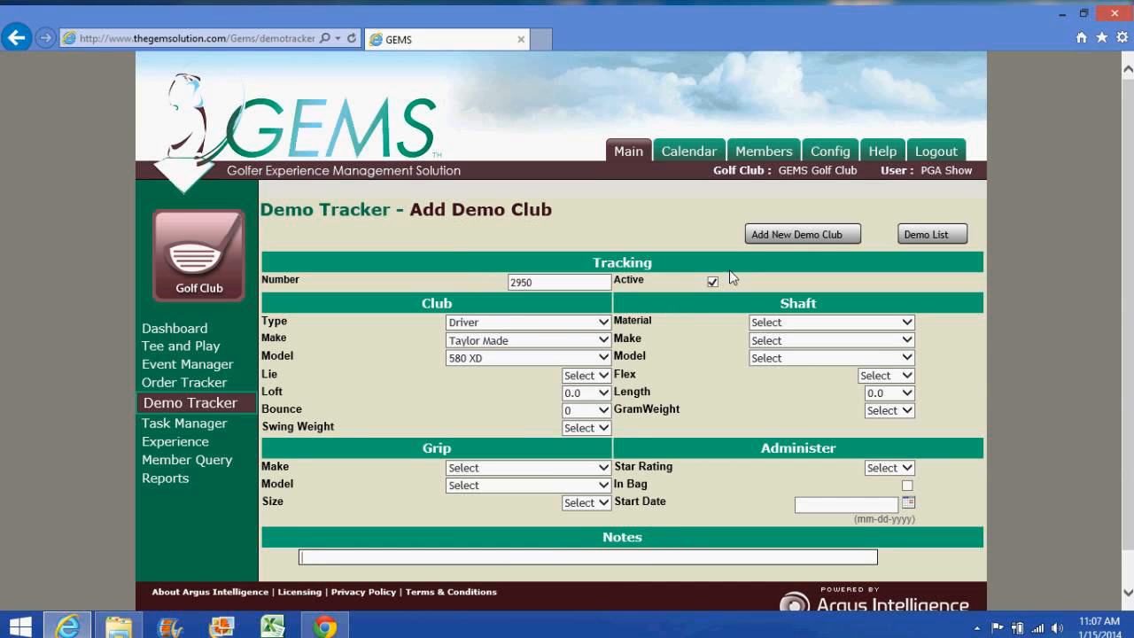
left_click(585, 395)
left_click(585, 395)
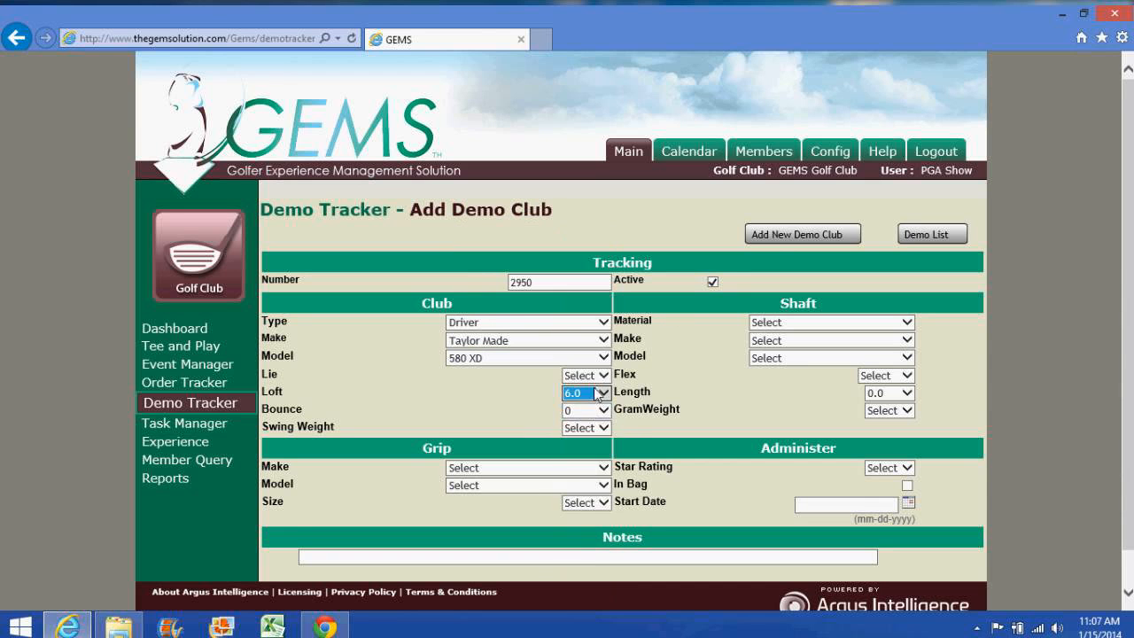
left_click(602, 393)
left_click(584, 488)
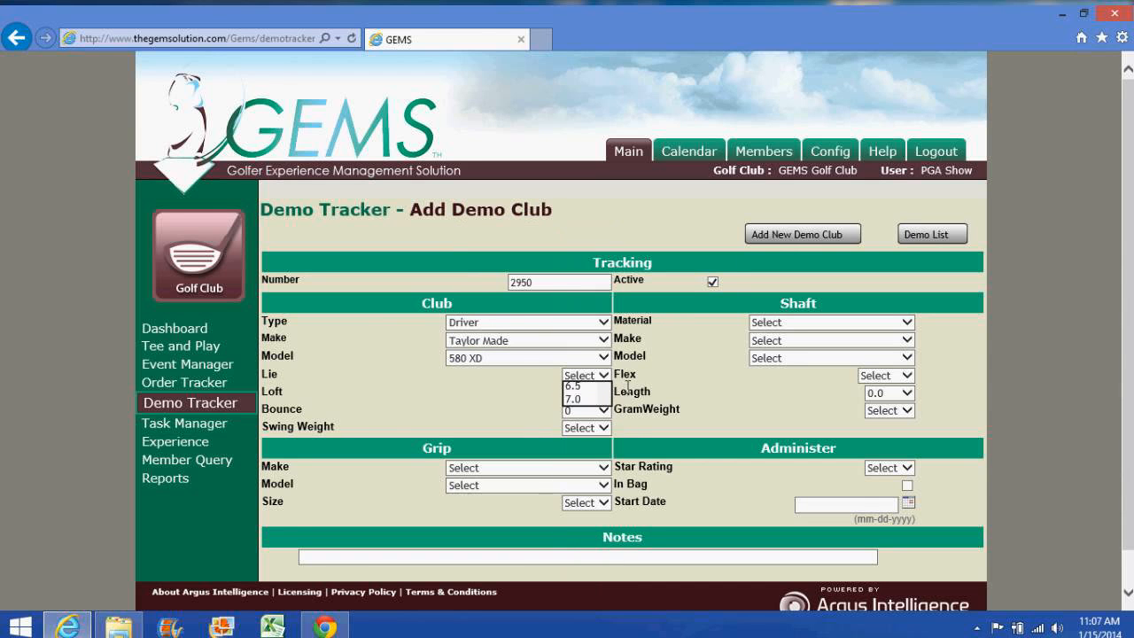
left_click(783, 233)
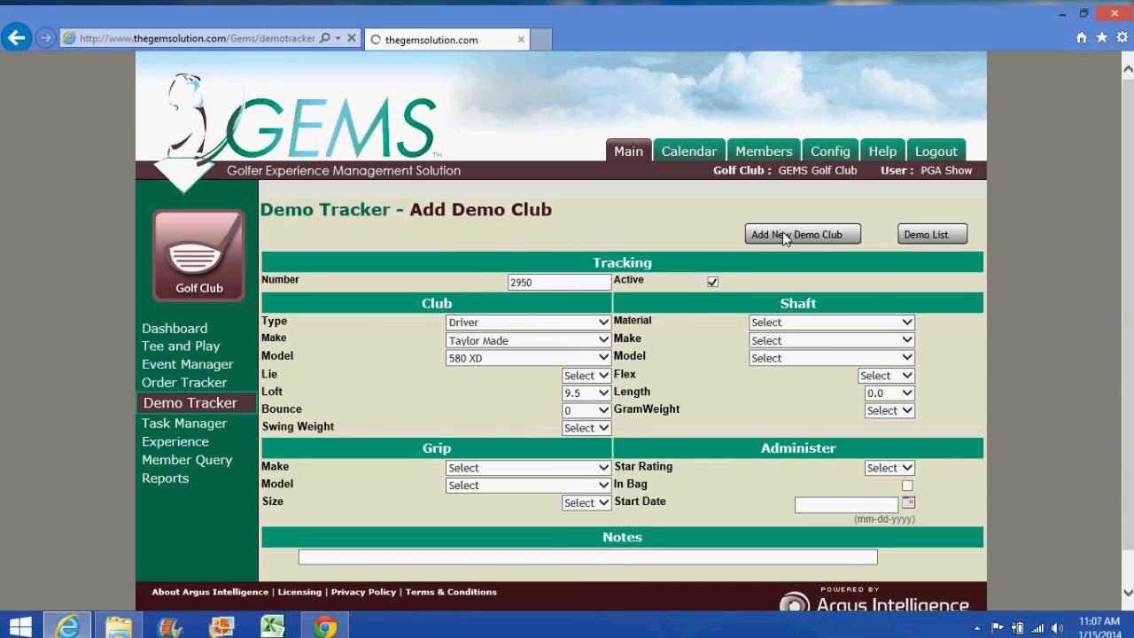
Step: Return to the demo club list, check the entry for club 2950 and view the Active, View All and In-Active filter choices
left_click(926, 234)
scroll(647, 407, "down", 1)
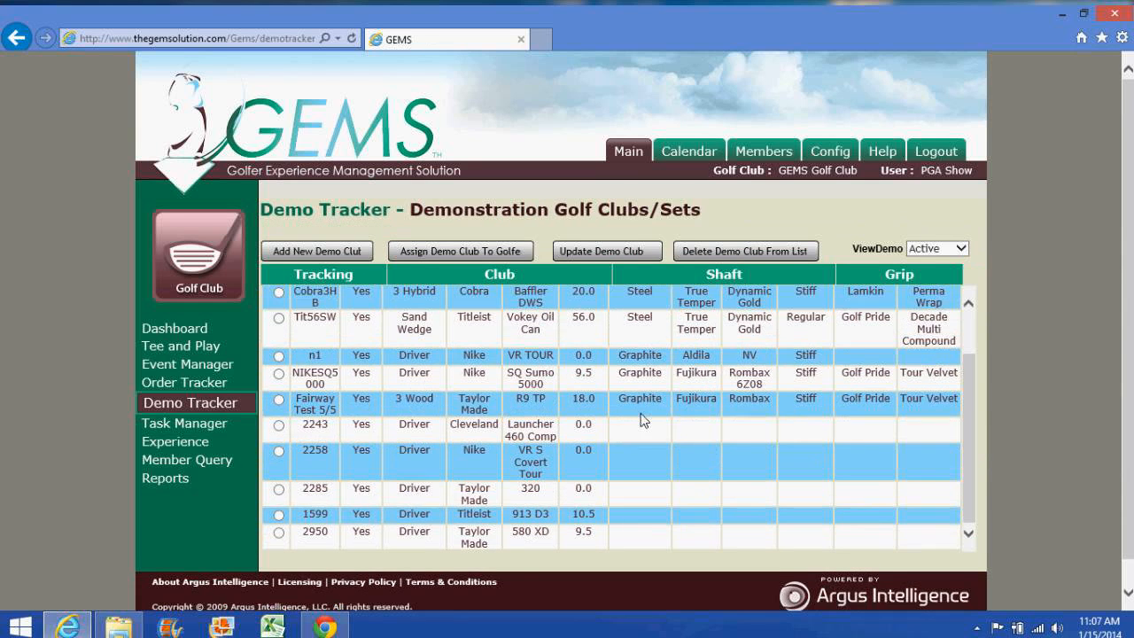
scroll(644, 420, "down", 1)
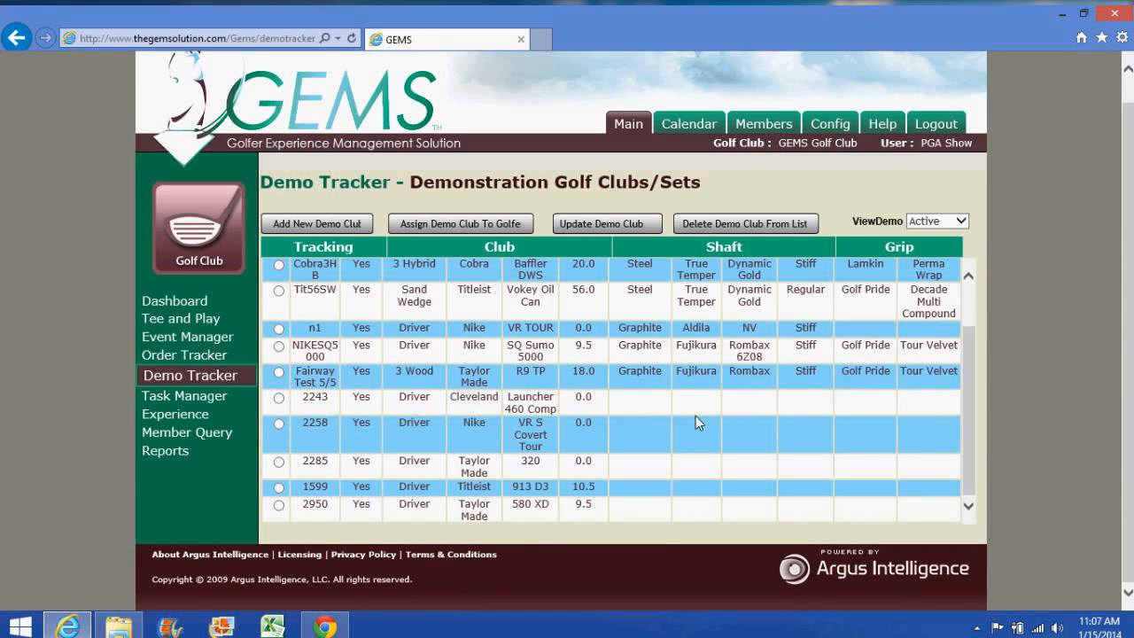
scroll(695, 415, "up", 1)
scroll(753, 372, "up", 2)
left_click(937, 222)
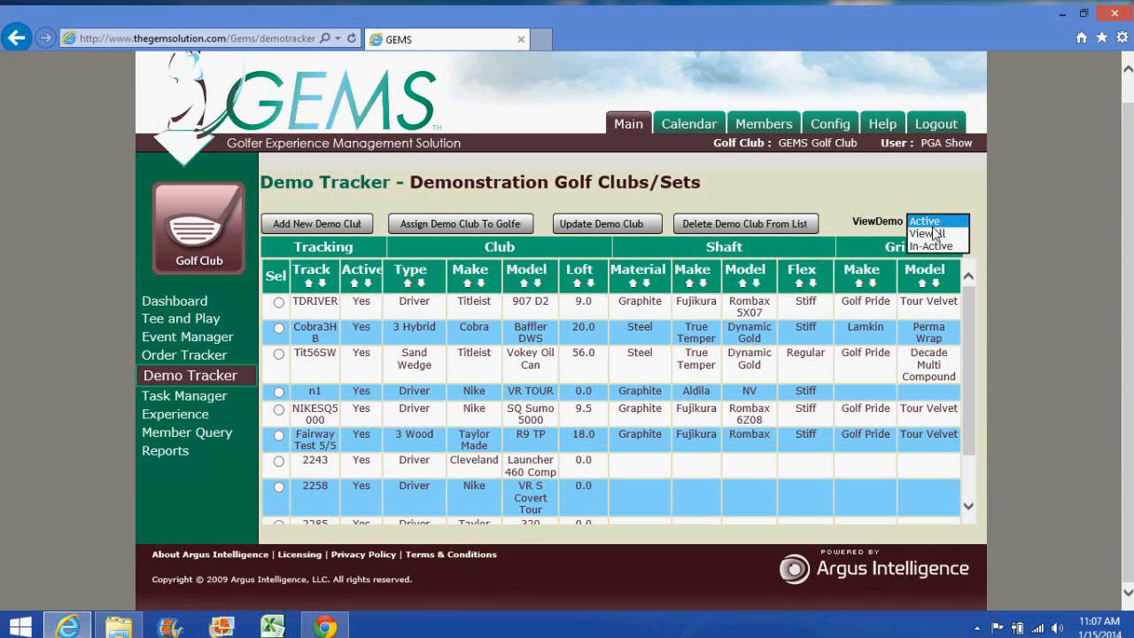
Step: Return to the main Demo Tracker page and look through the Club Report choices
left_click(177, 376)
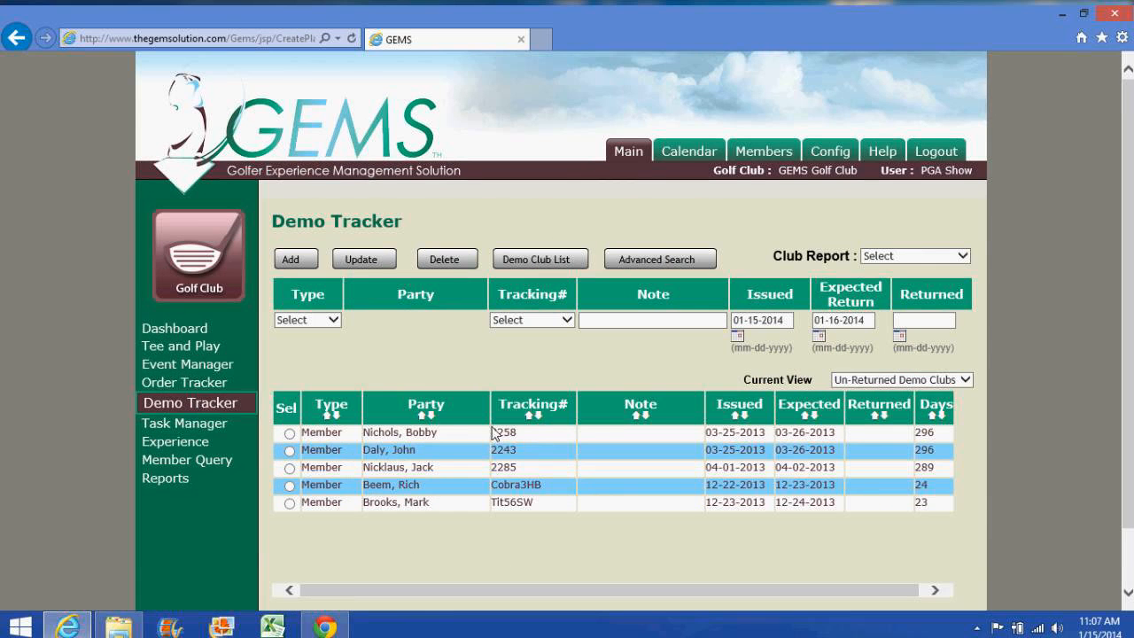
left_click(962, 256)
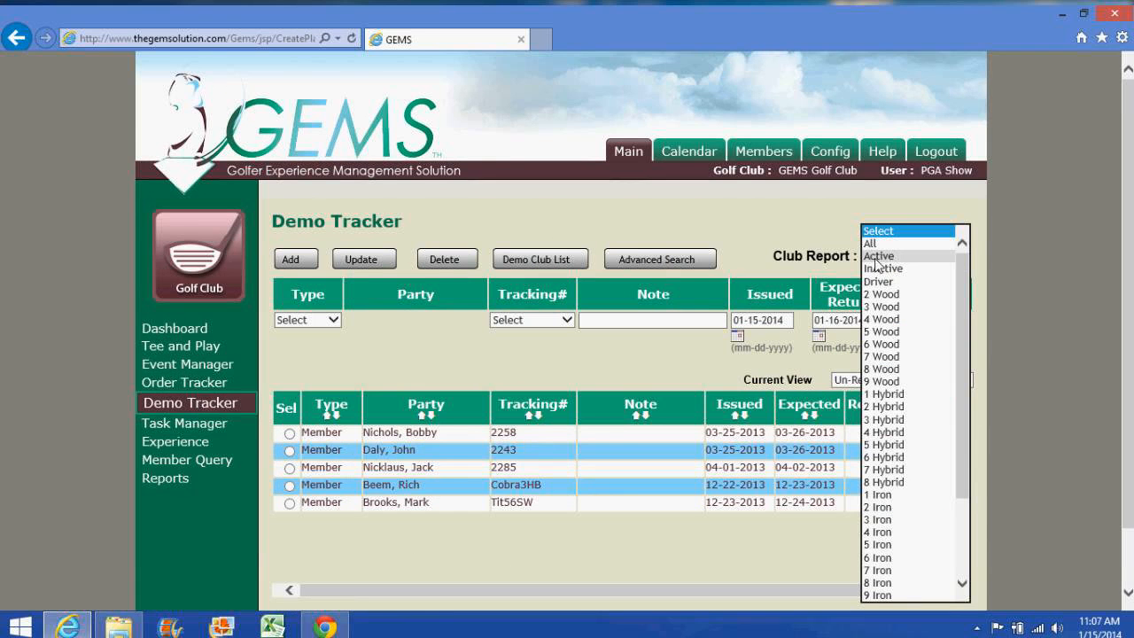
left_click(461, 360)
Step: Run an Advanced Demo Search by Member and choose a member to view that person's demo club history
left_click(663, 260)
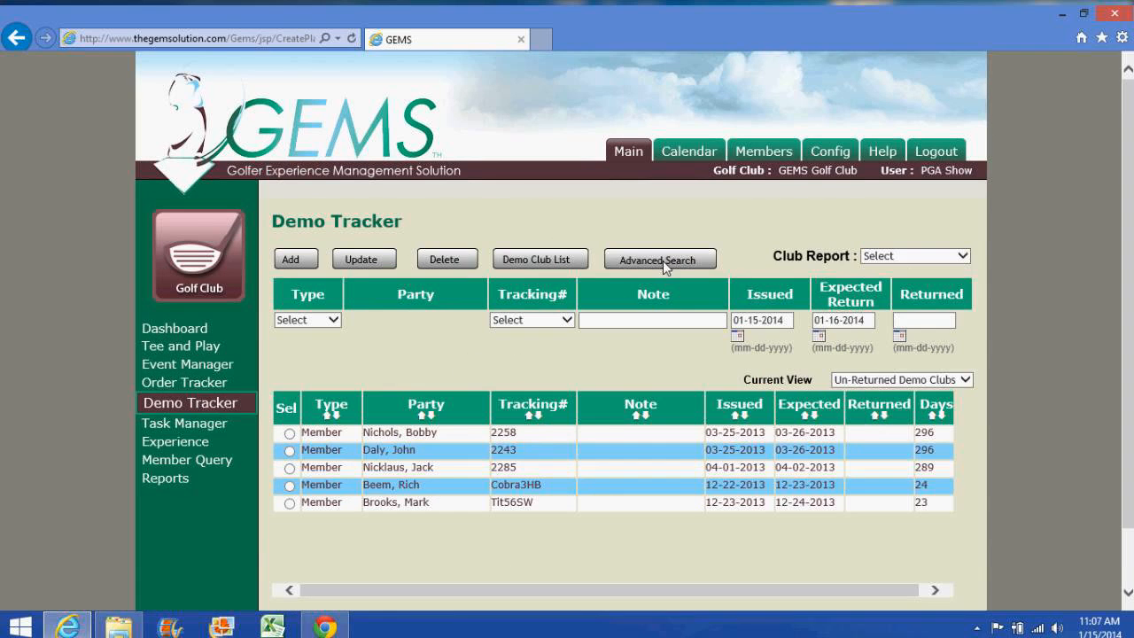
left_click(470, 241)
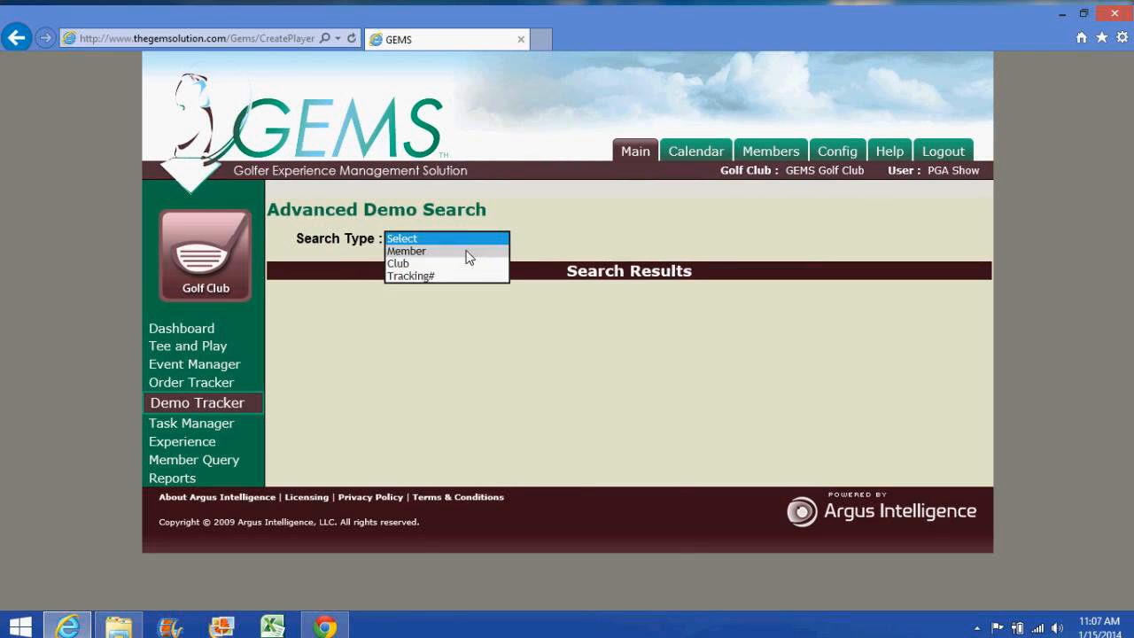
left_click(461, 252)
left_click(553, 239)
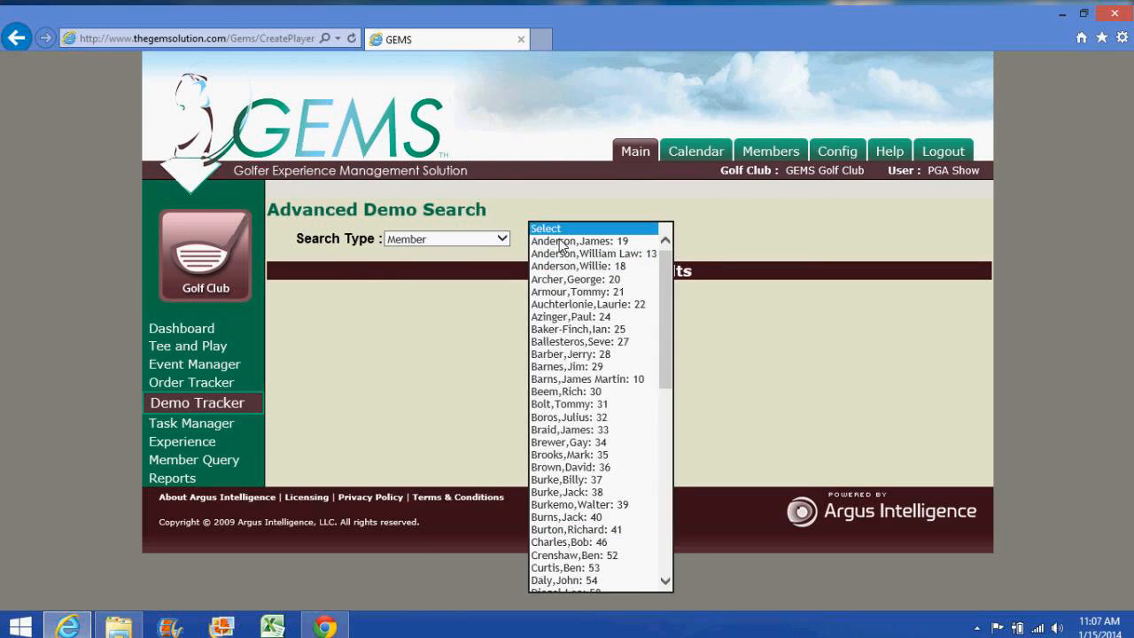
left_click(571, 429)
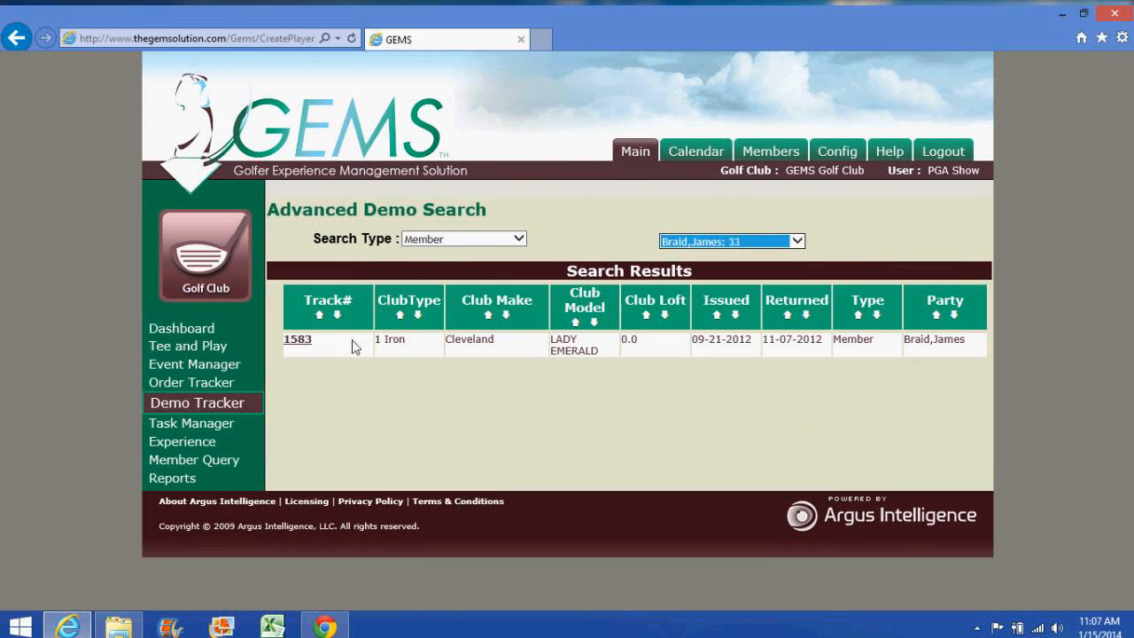
Step: Search the demo history by Tracking# for club 1581 and review who borrowed it
left_click(501, 239)
left_click(459, 261)
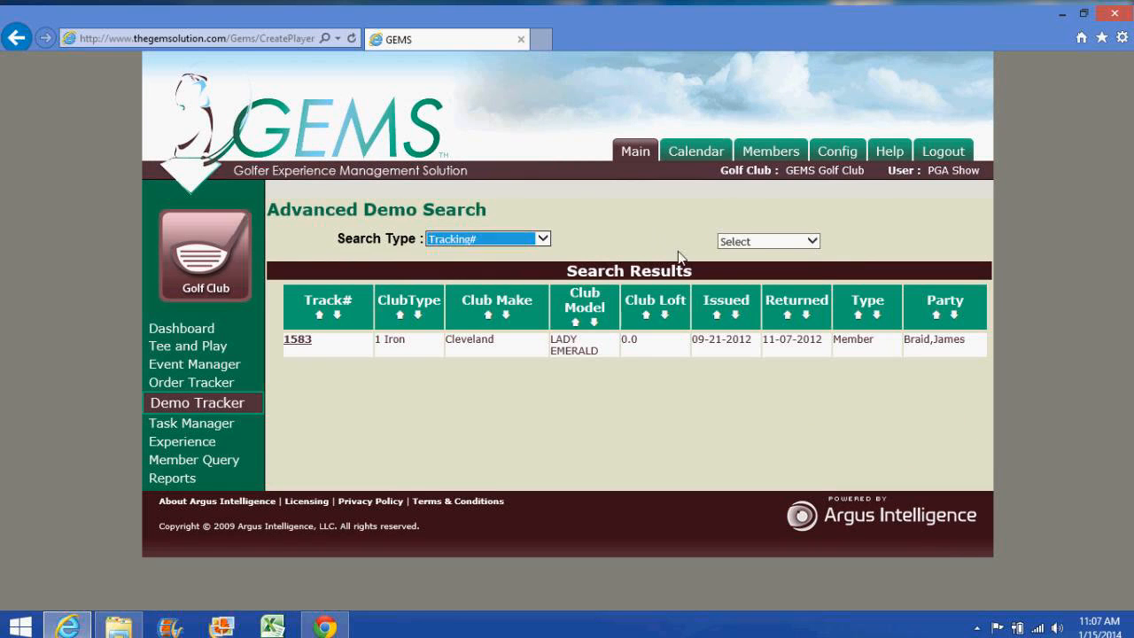
left_click(767, 241)
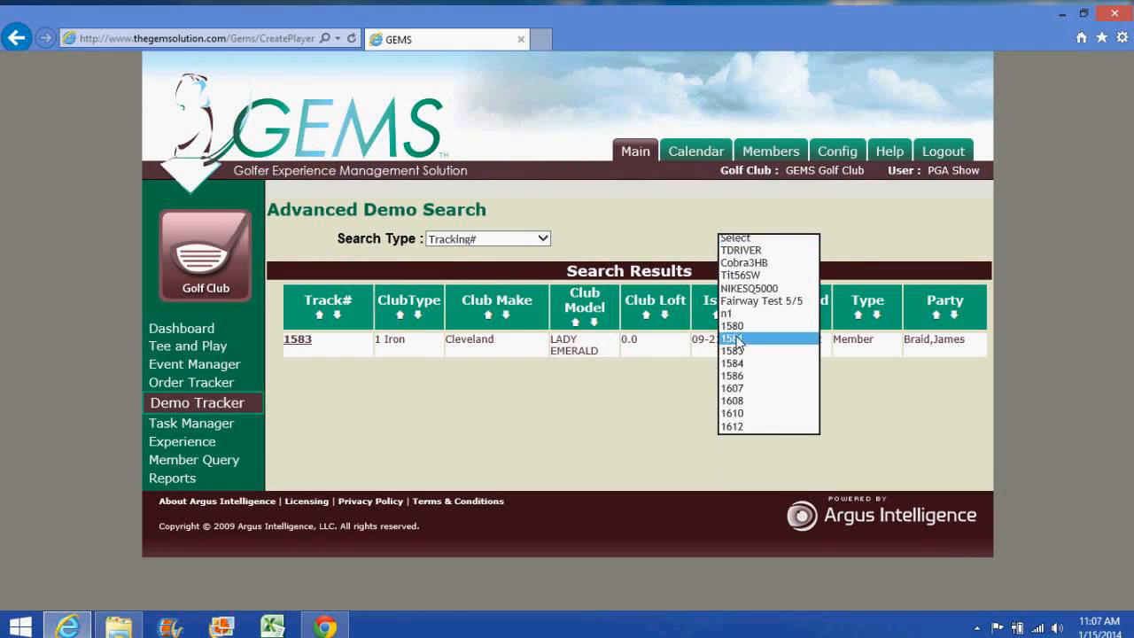
left_click(737, 341)
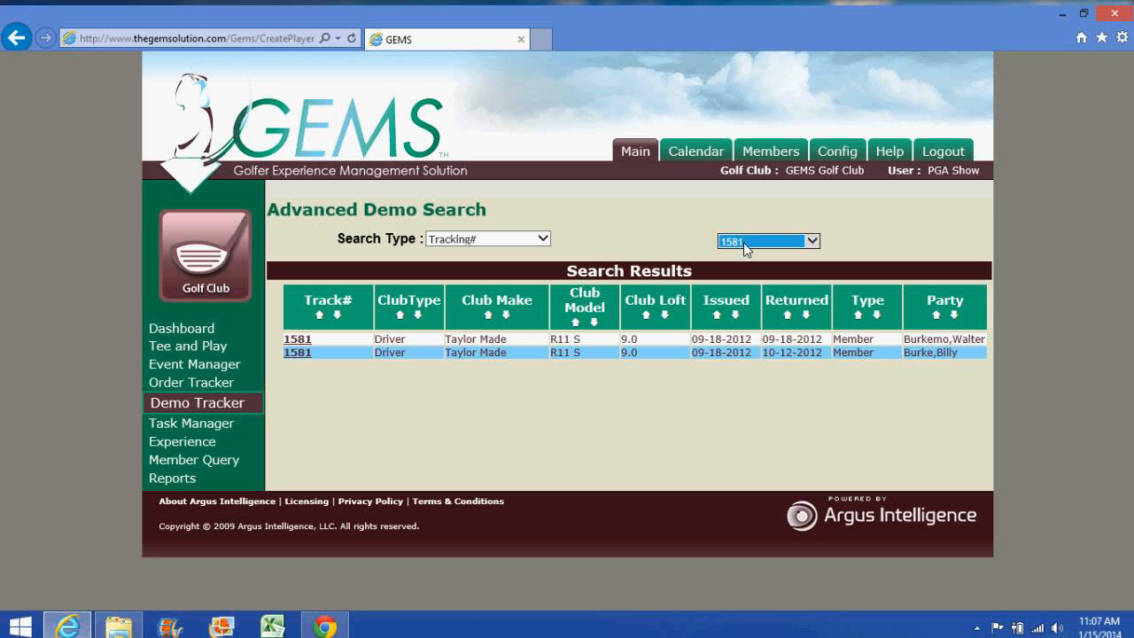
left_click(543, 240)
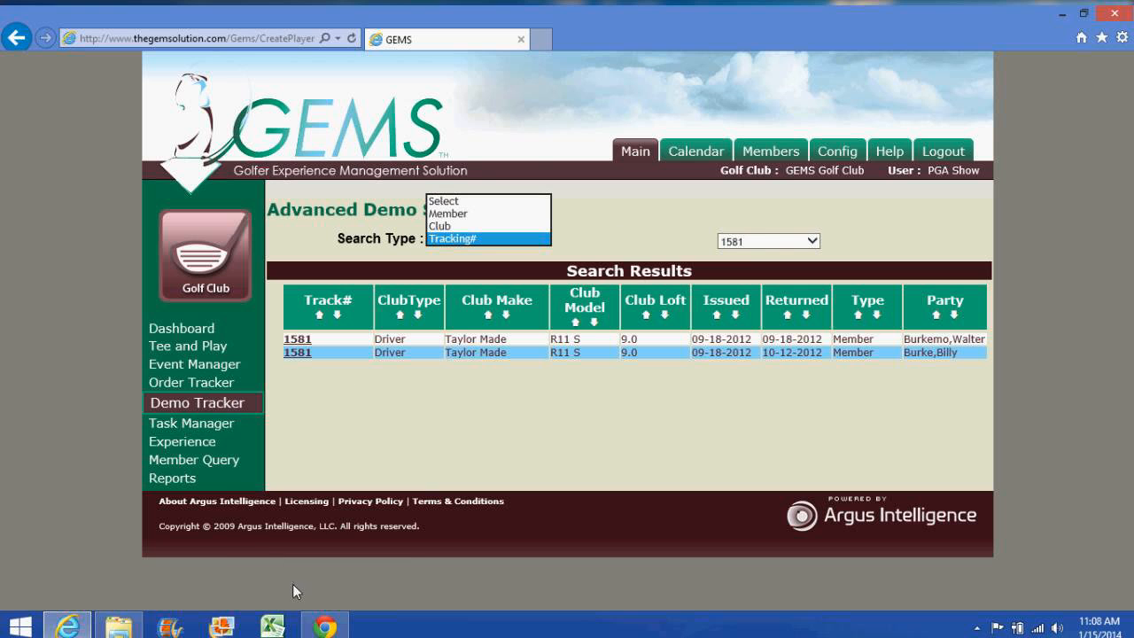
Step: Switch to Chrome and bring up the GEMS Mobile main page to review its modules
mouse_move(325, 626)
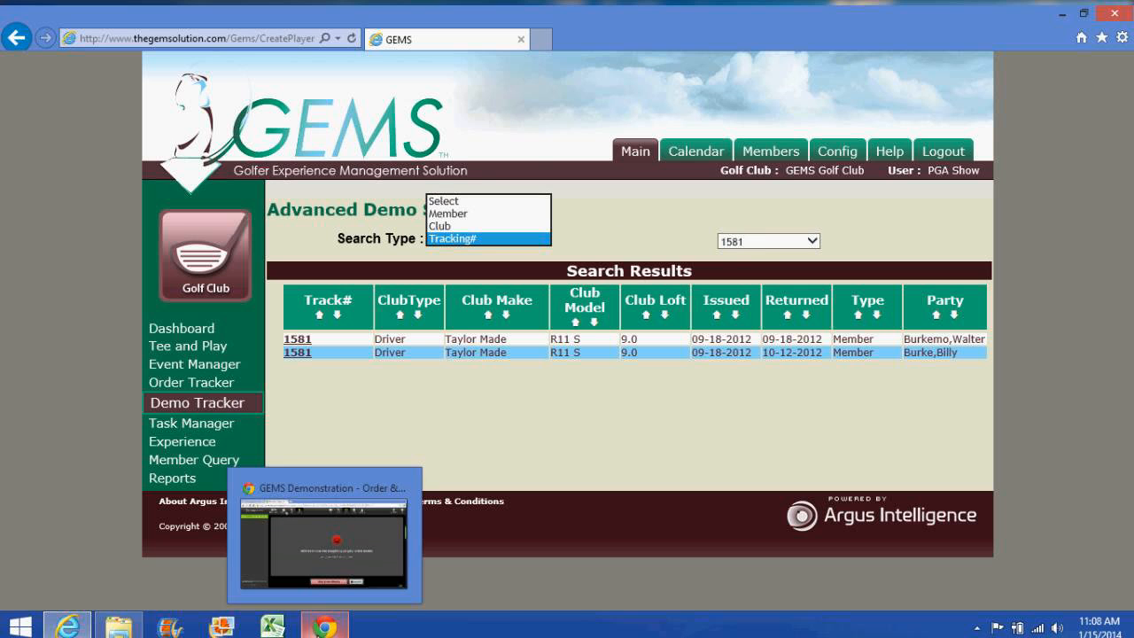
left_click(325, 627)
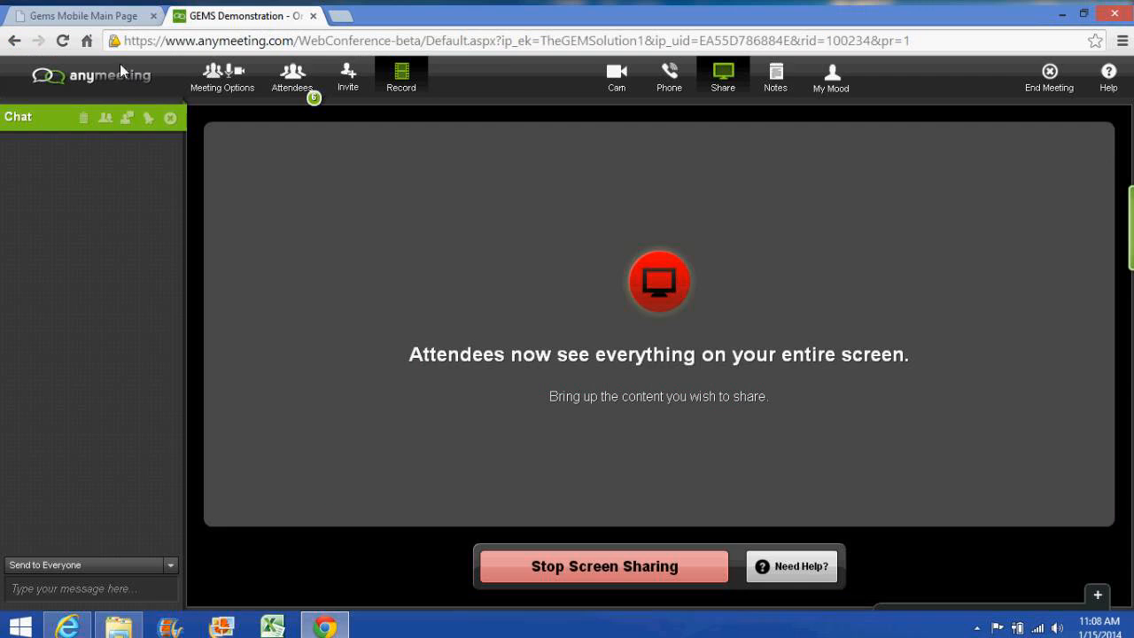
left_click(110, 20)
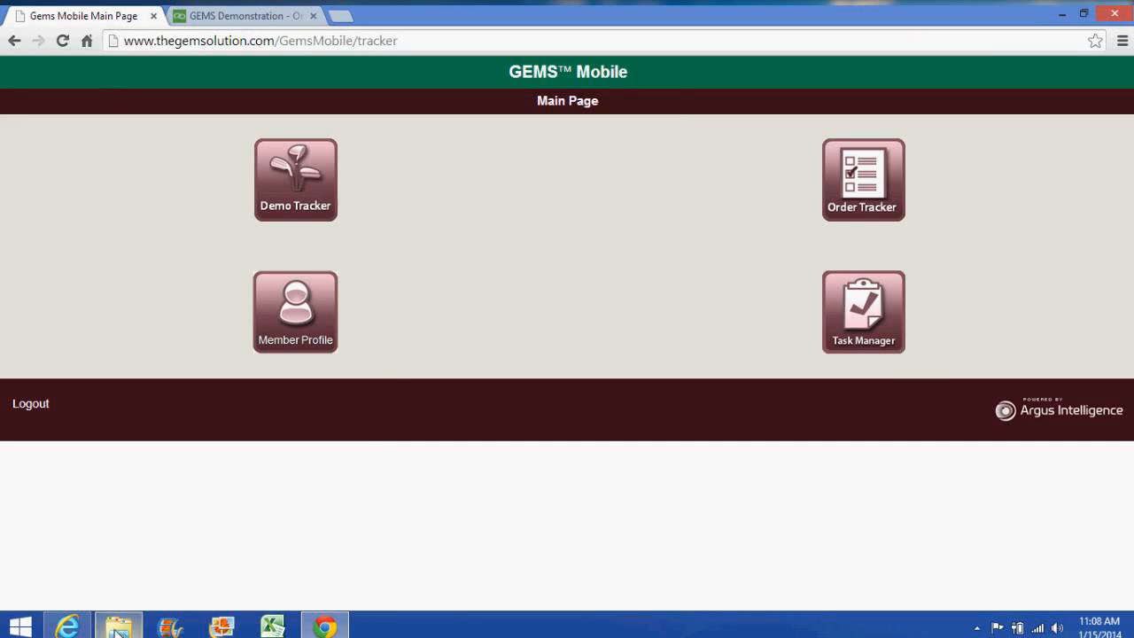
Step: Switch back to Internet Explorer and open Member Query to view the mailshot and survey criteria
mouse_move(67, 626)
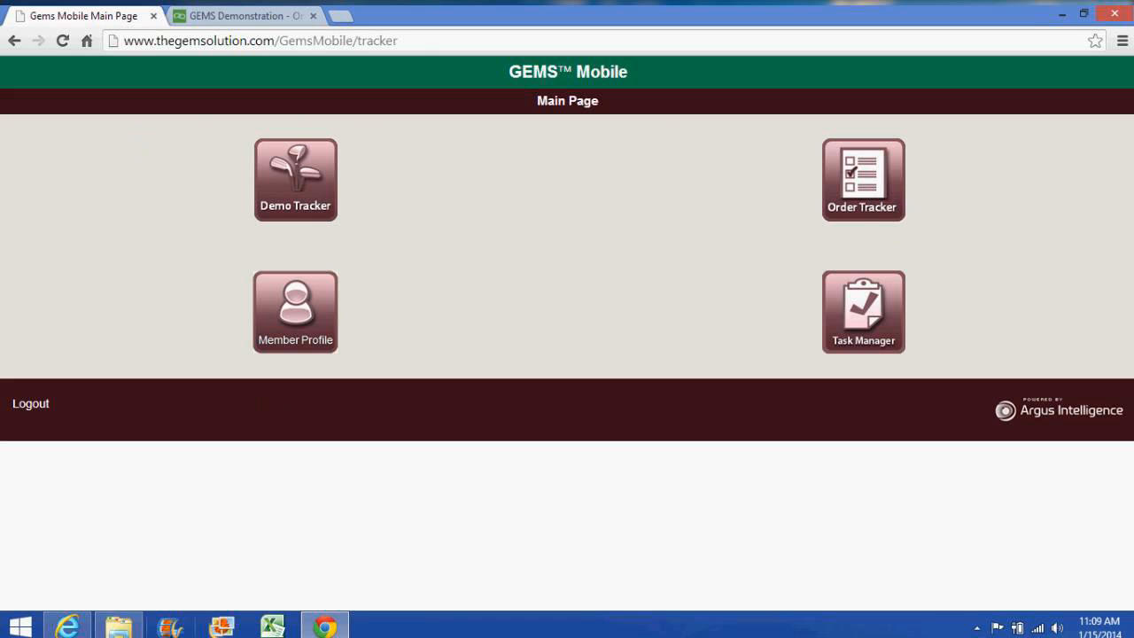
left_click(55, 630)
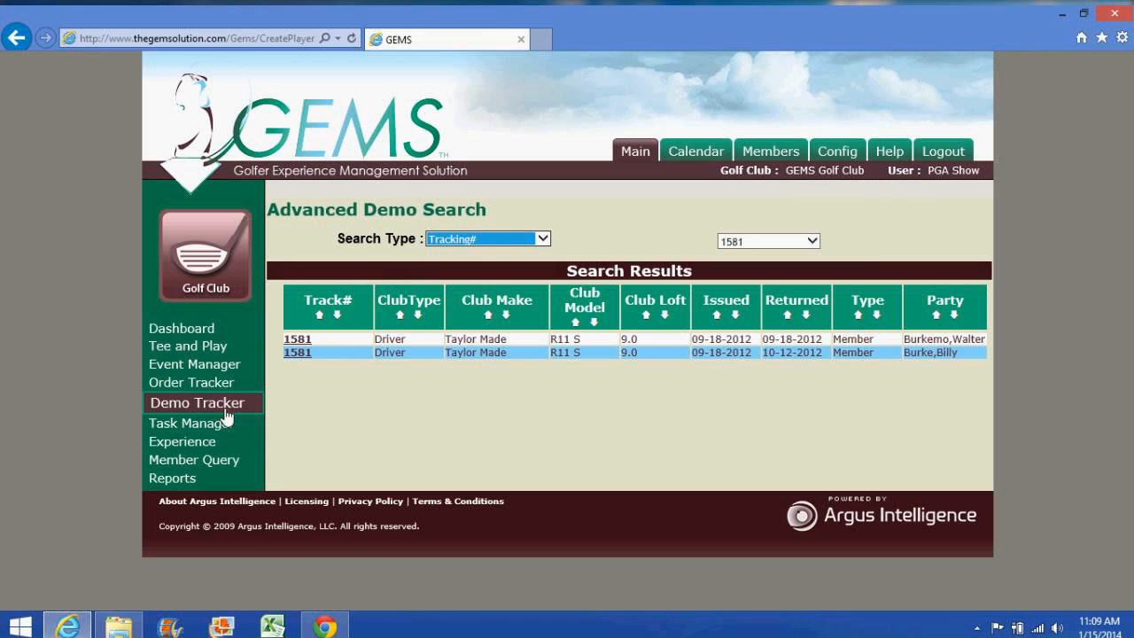
left_click(226, 468)
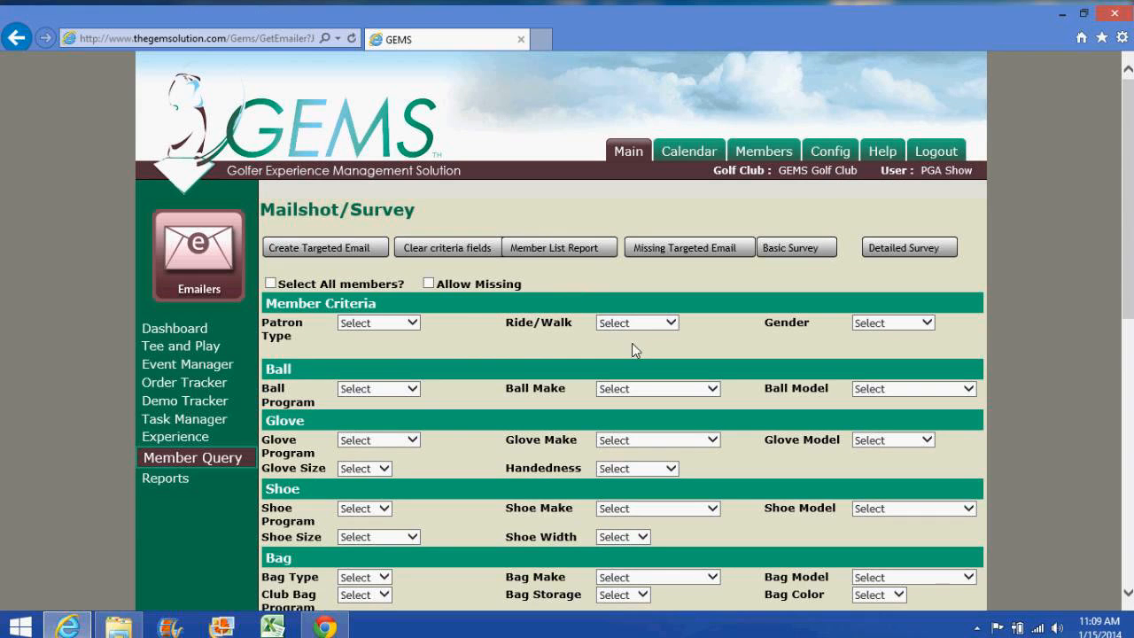
Step: Open Sam Snead's member profile and review his details and Locker page with equipment programs, apparel sizes and measurements
left_click(760, 152)
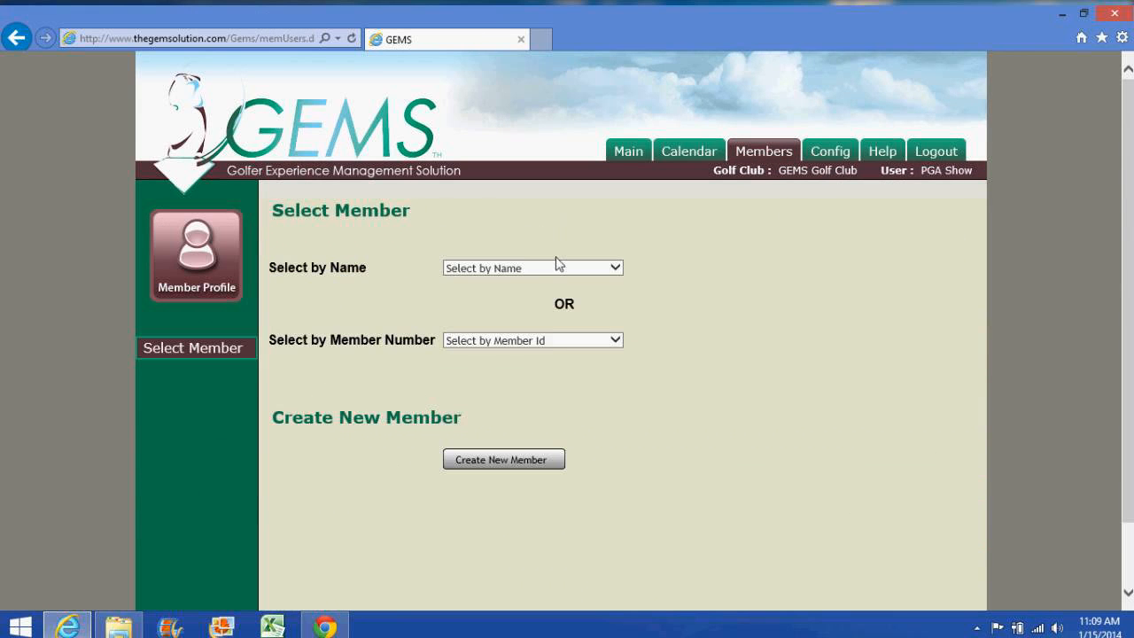
left_click(556, 266)
scroll(549, 278, "down", 15)
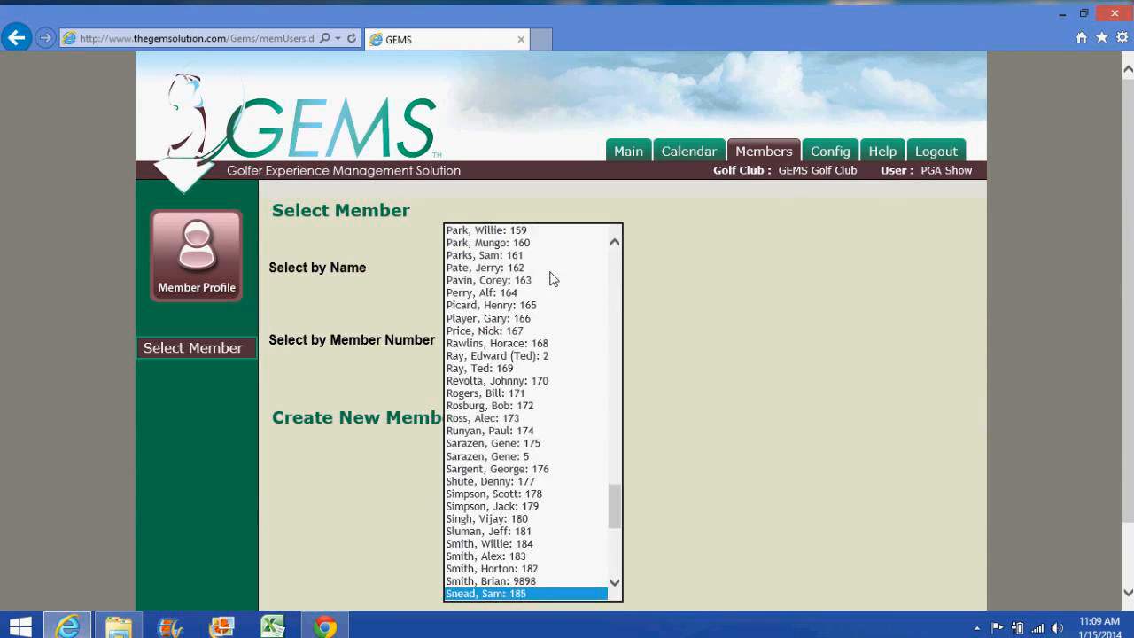
left_click(550, 278)
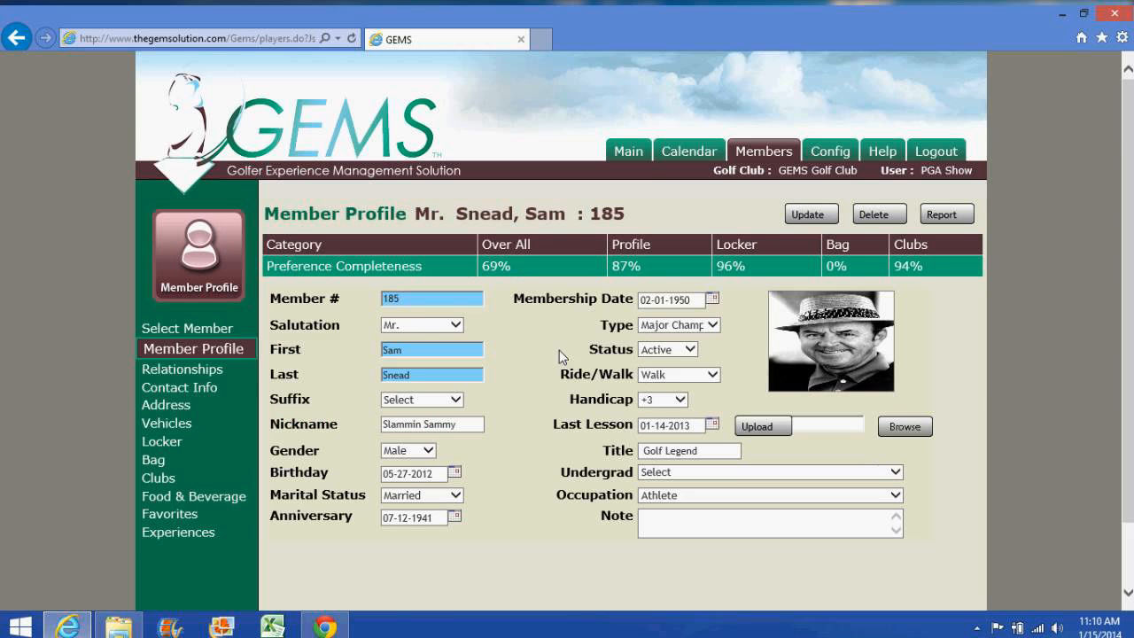
scroll(559, 350, "down", 2)
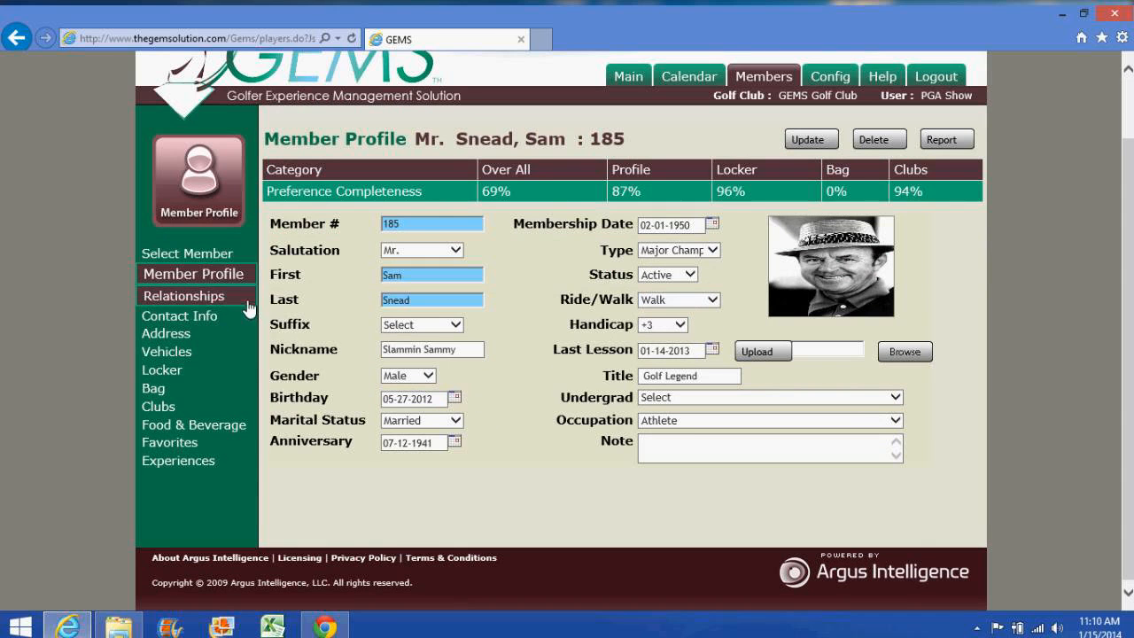
left_click(182, 371)
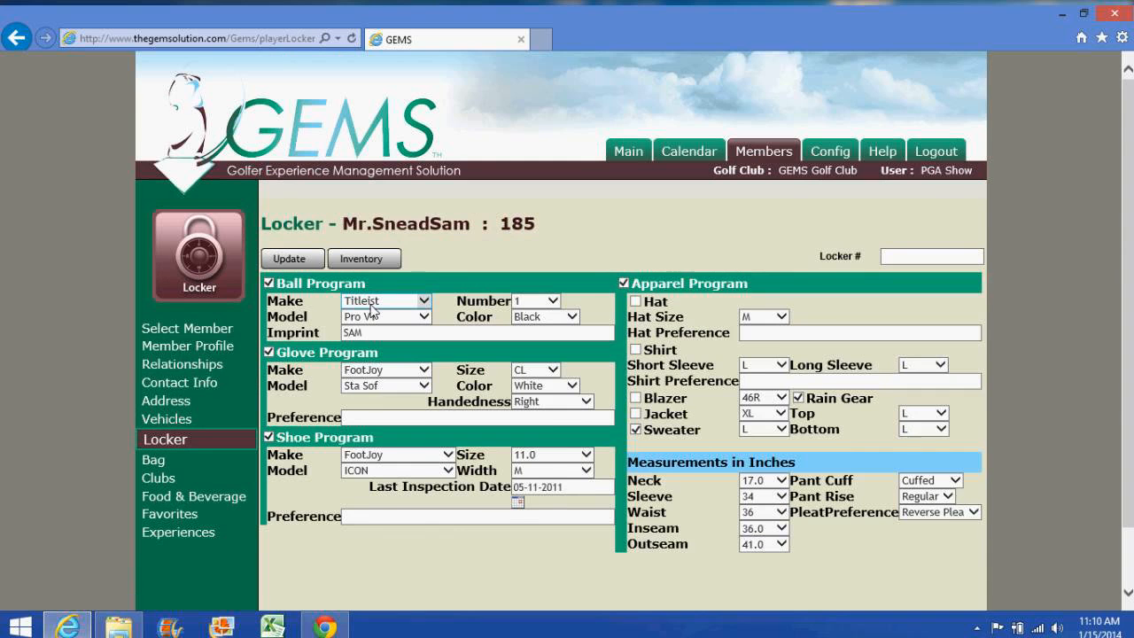
scroll(371, 306, "down", 2)
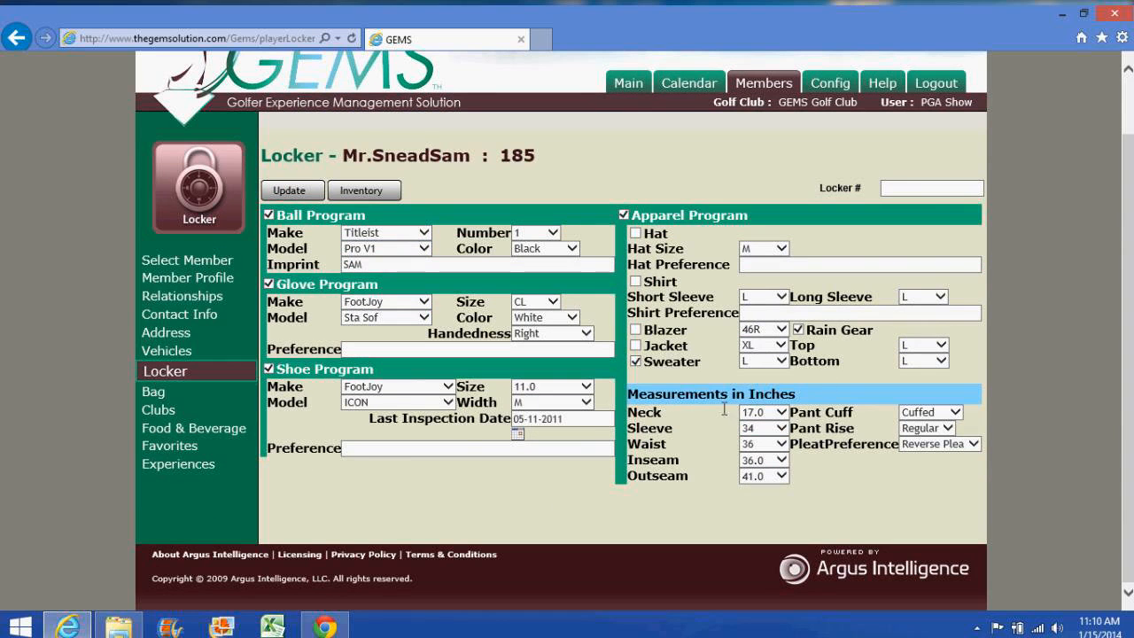
Step: Review the member's active golf clubs with their star ratings and regrip dates, and open his favorites
left_click(180, 416)
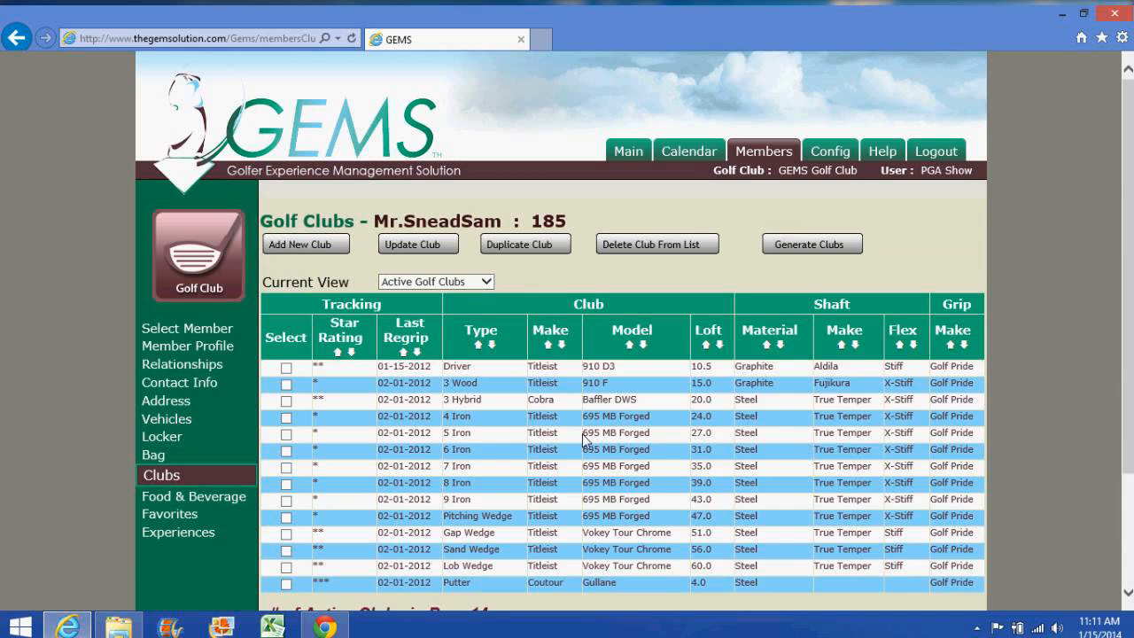
scroll(584, 439, "down", 1)
scroll(576, 447, "down", 1)
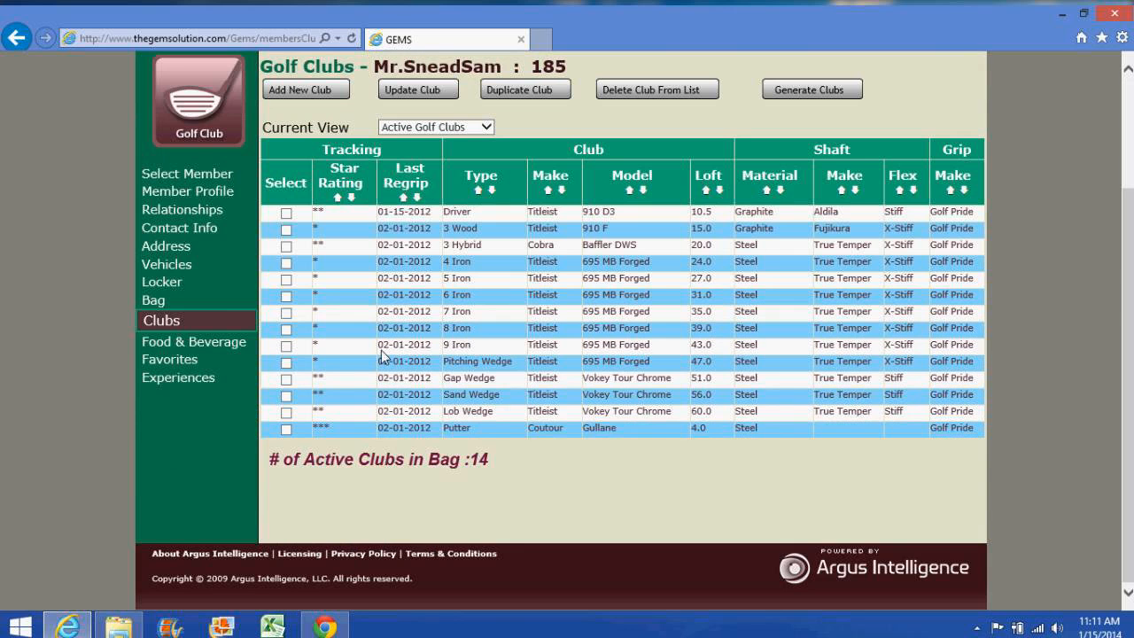
scroll(387, 358, "up", 2)
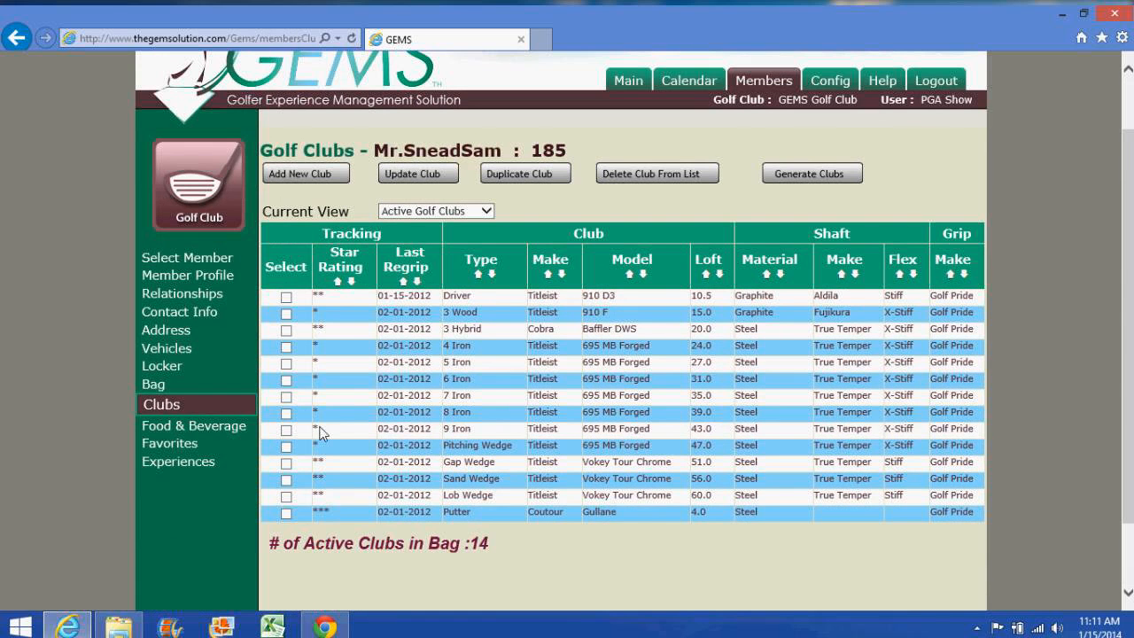
left_click(197, 448)
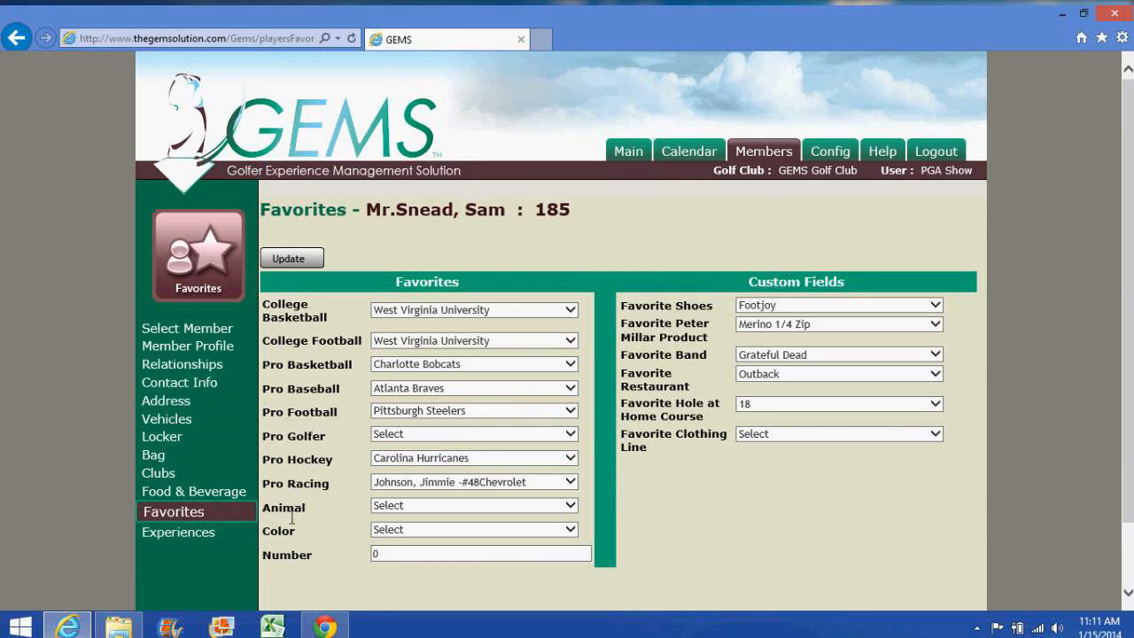
Step: Return to the main area, open Member Query and set the Gender criterion to Male
left_click(628, 156)
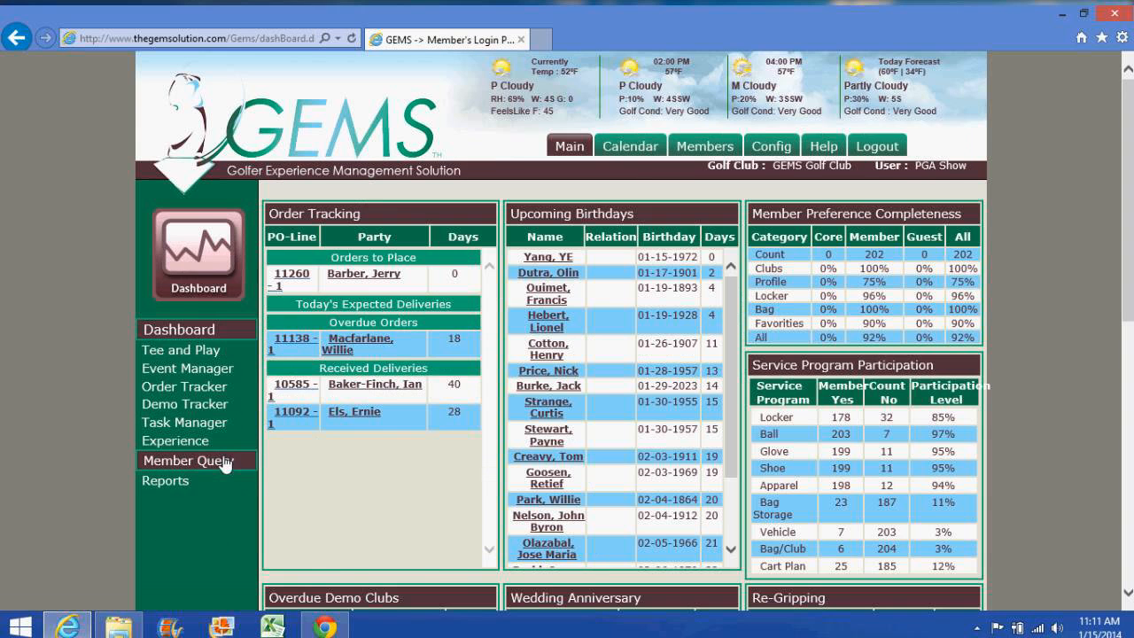
left_click(224, 464)
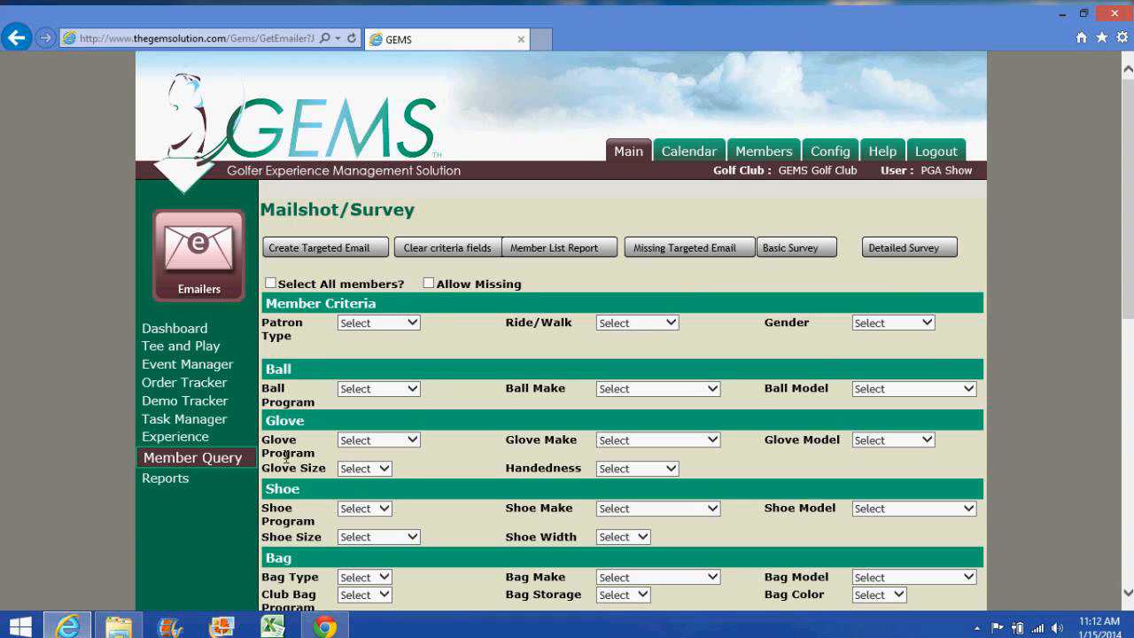
left_click(873, 326)
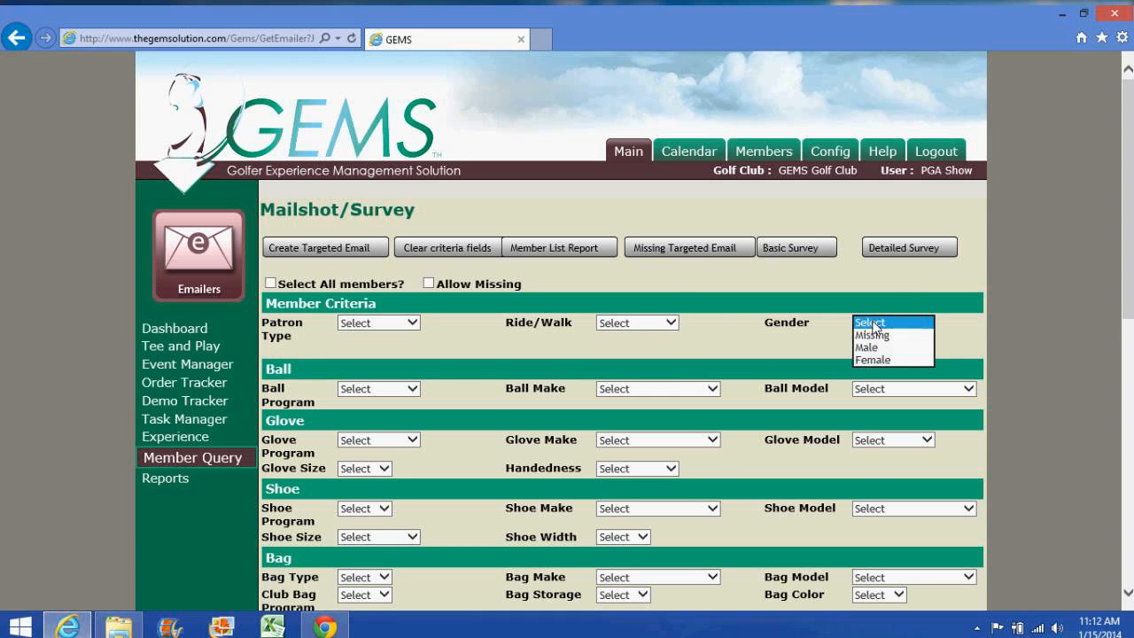
left_click(855, 345)
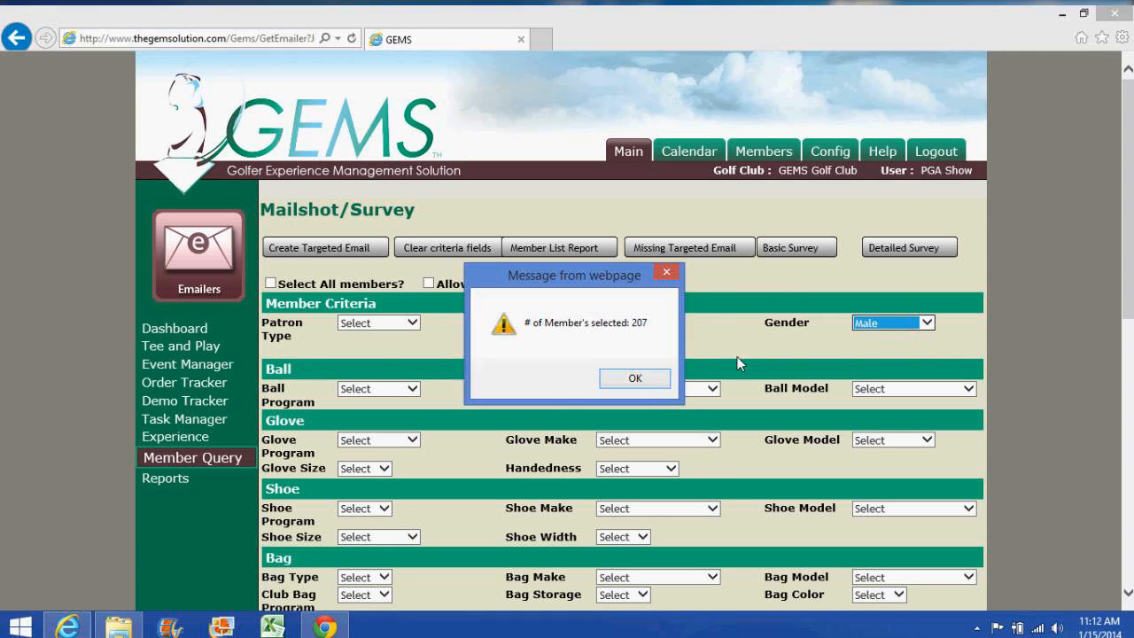
left_click(636, 377)
Step: Set the Short Sleeve Shirt Size criterion to L and look over the query's criteria and report options
scroll(642, 382, "down", 3)
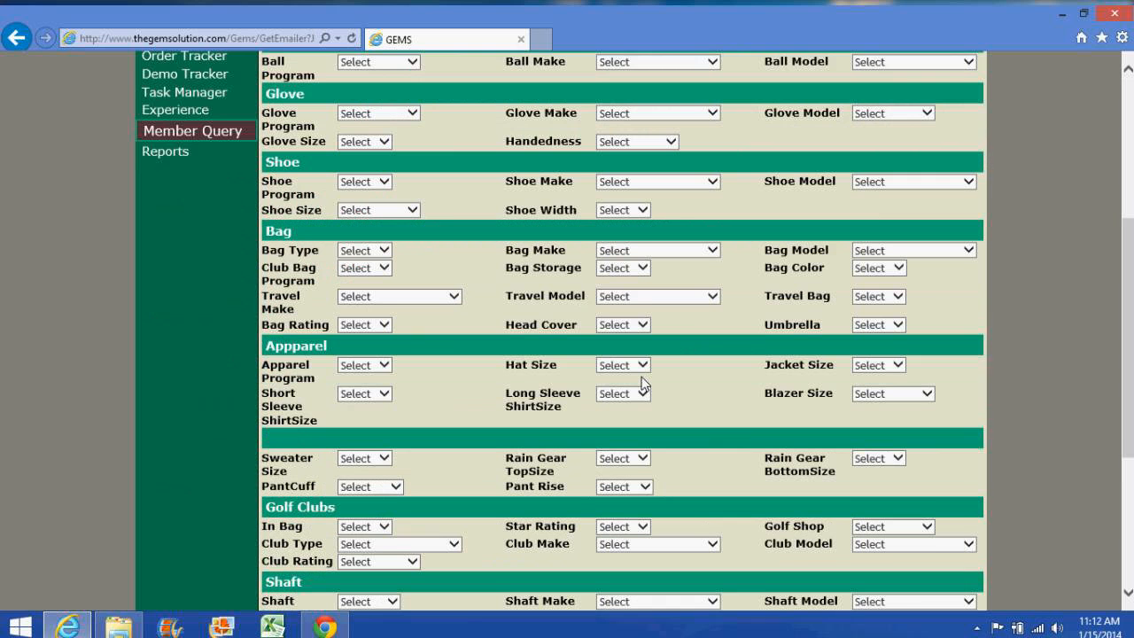
left_click(374, 384)
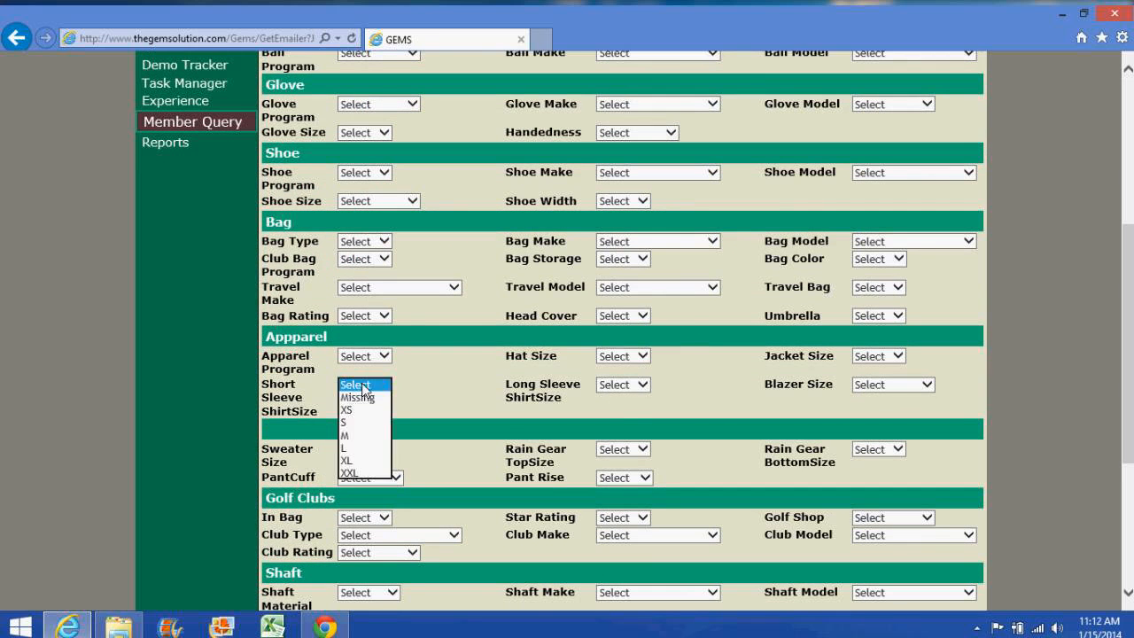
left_click(356, 449)
left_click(639, 380)
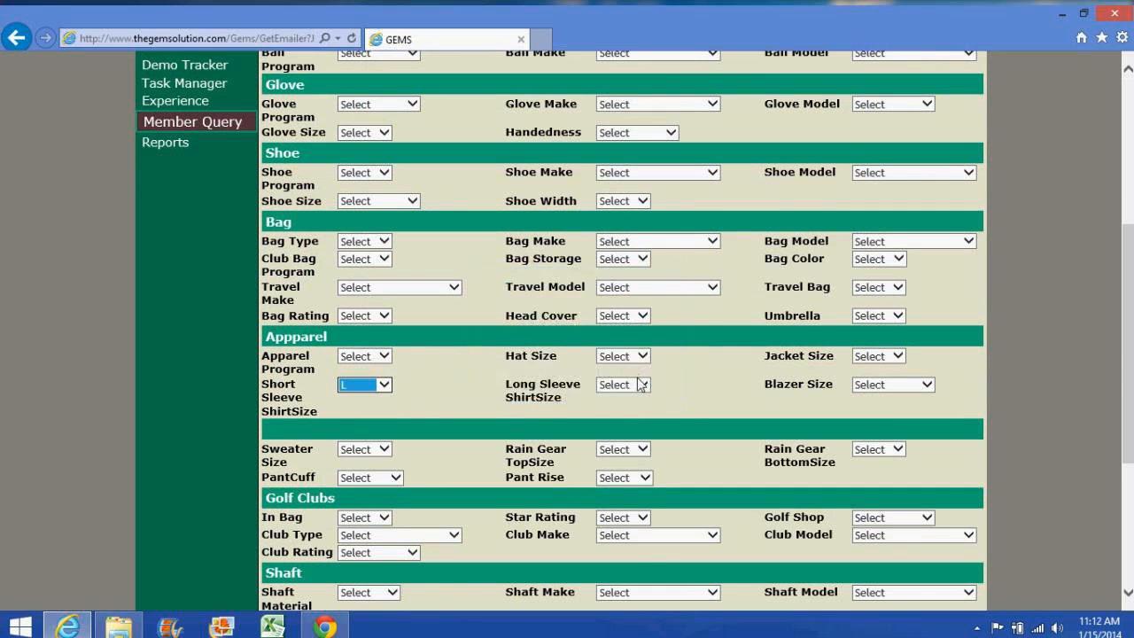
scroll(638, 383, "up", 1)
scroll(639, 381, "up", 5)
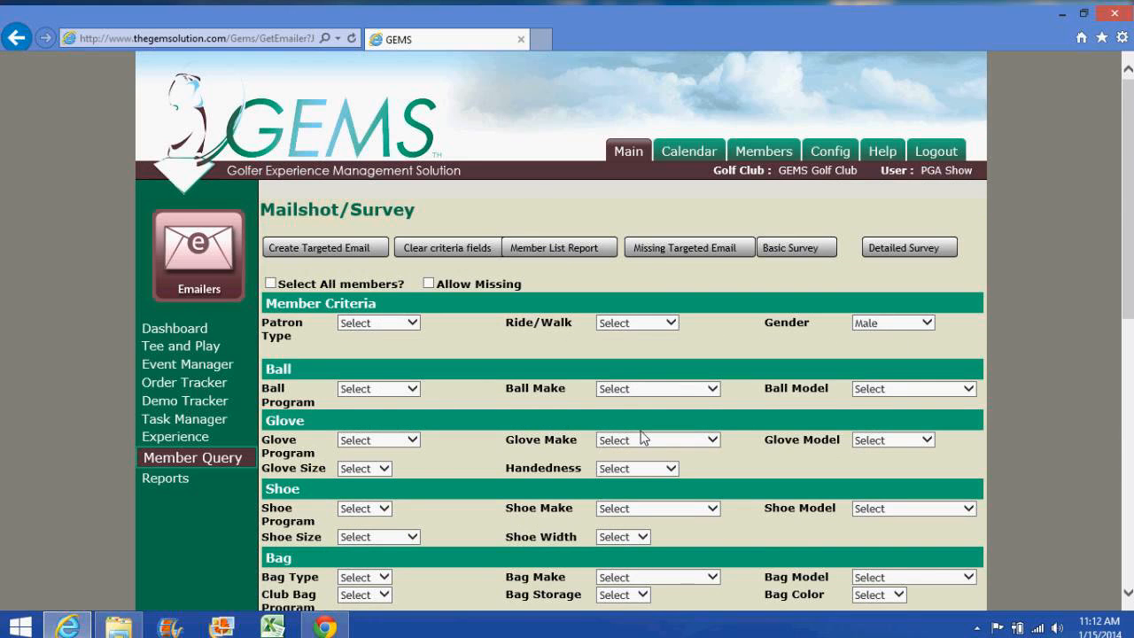
scroll(642, 436, "down", 3)
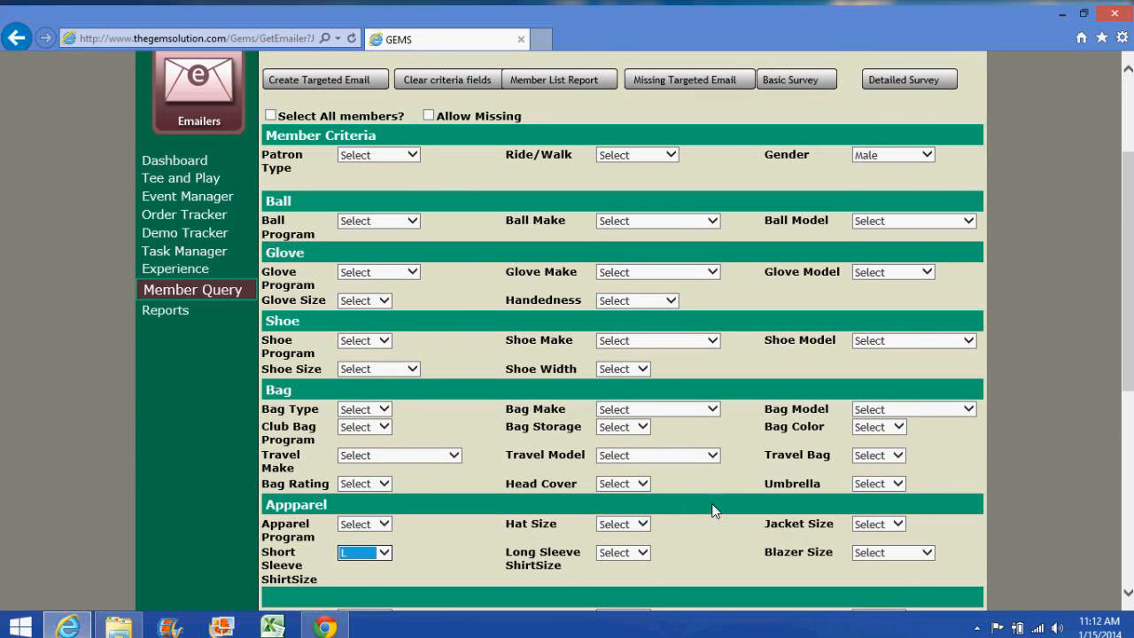
scroll(714, 501, "up", 2)
scroll(717, 506, "up", 2)
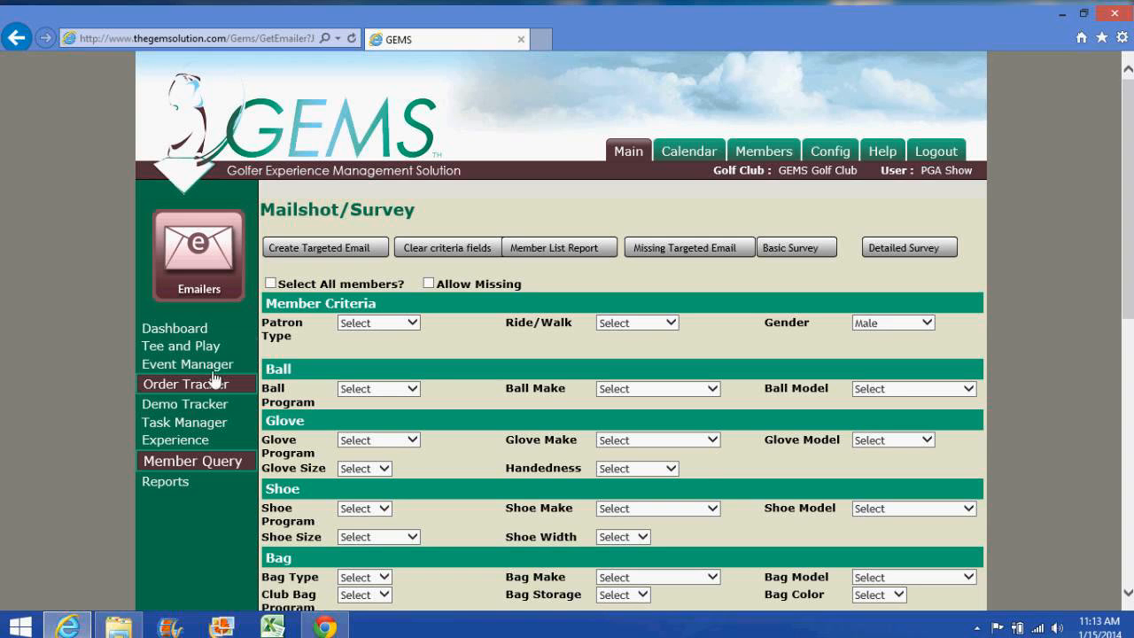
Step: Return to the Dashboard and review order tracking, upcoming birthdays, overdue demo clubs, anniversaries and re-gripping
left_click(189, 333)
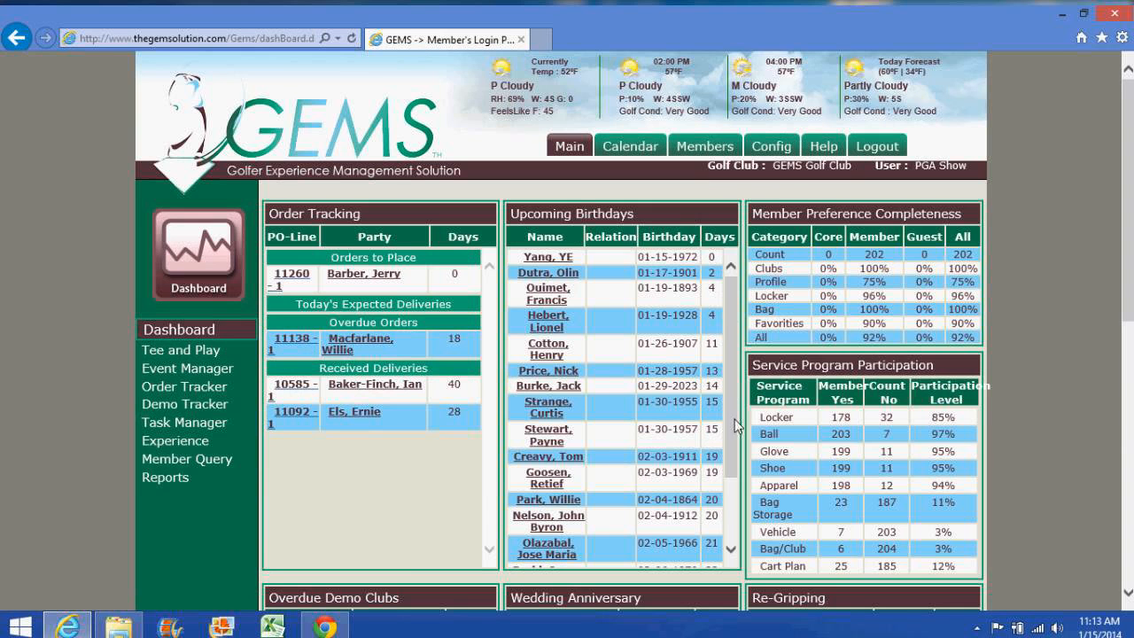
scroll(732, 468, "down", 2)
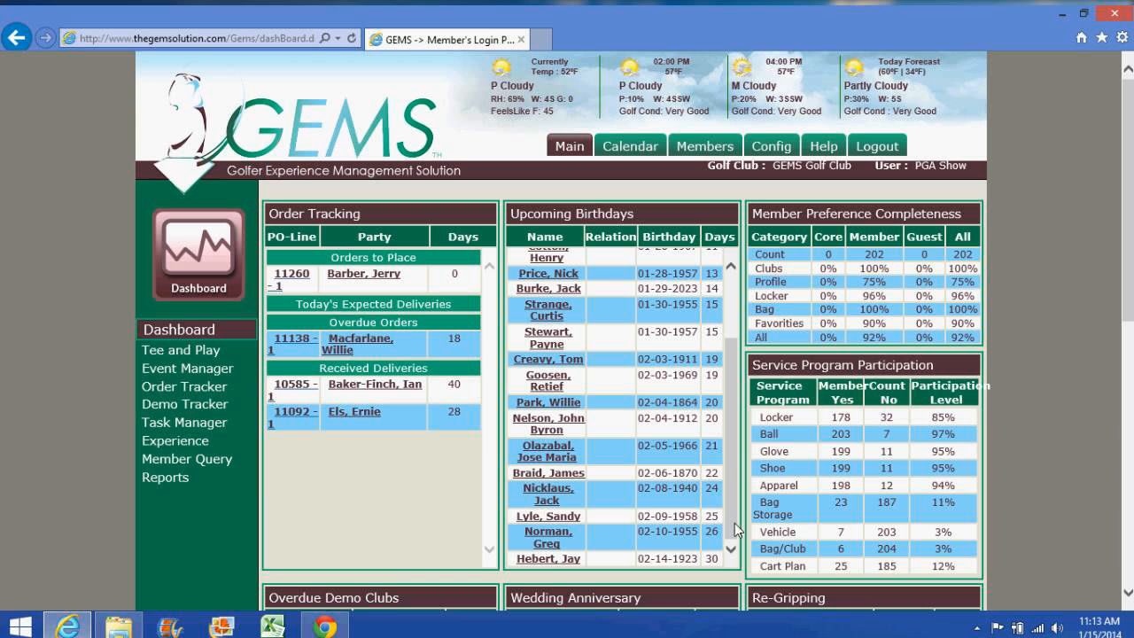
scroll(732, 523, "up", 3)
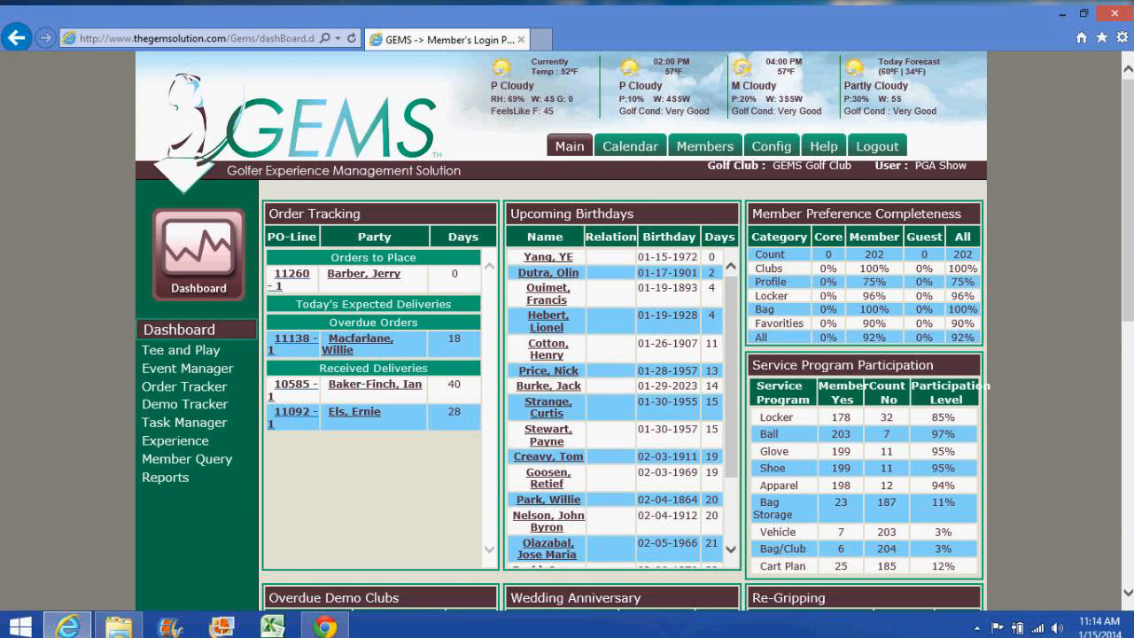
scroll(634, 332, "down", 1)
scroll(634, 333, "down", 3)
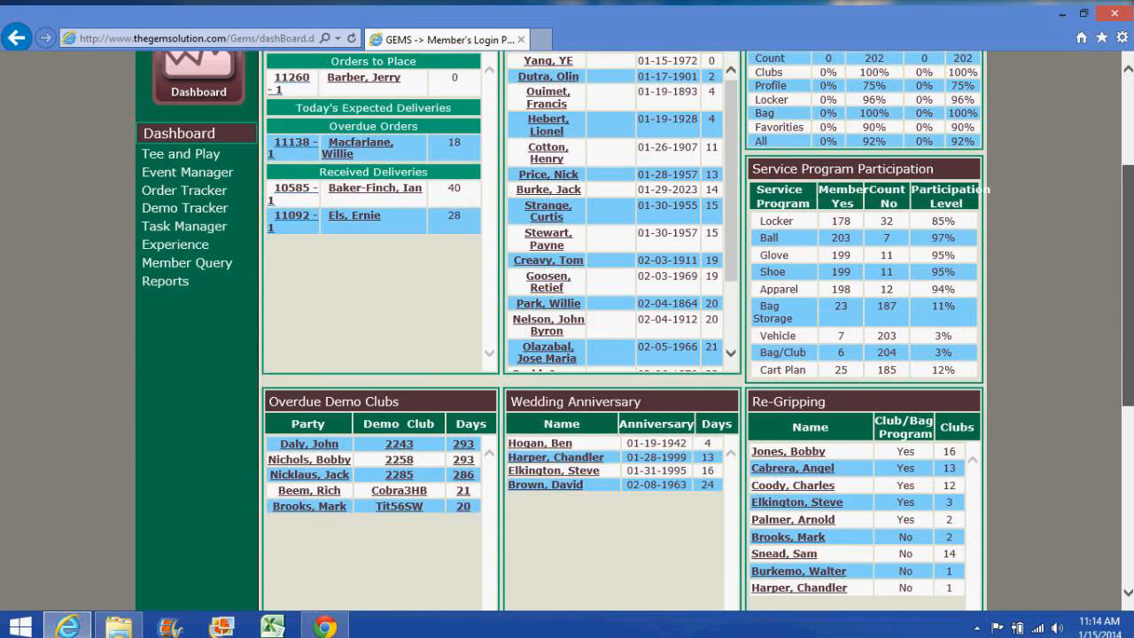
scroll(634, 330, "up", 1)
scroll(647, 315, "up", 4)
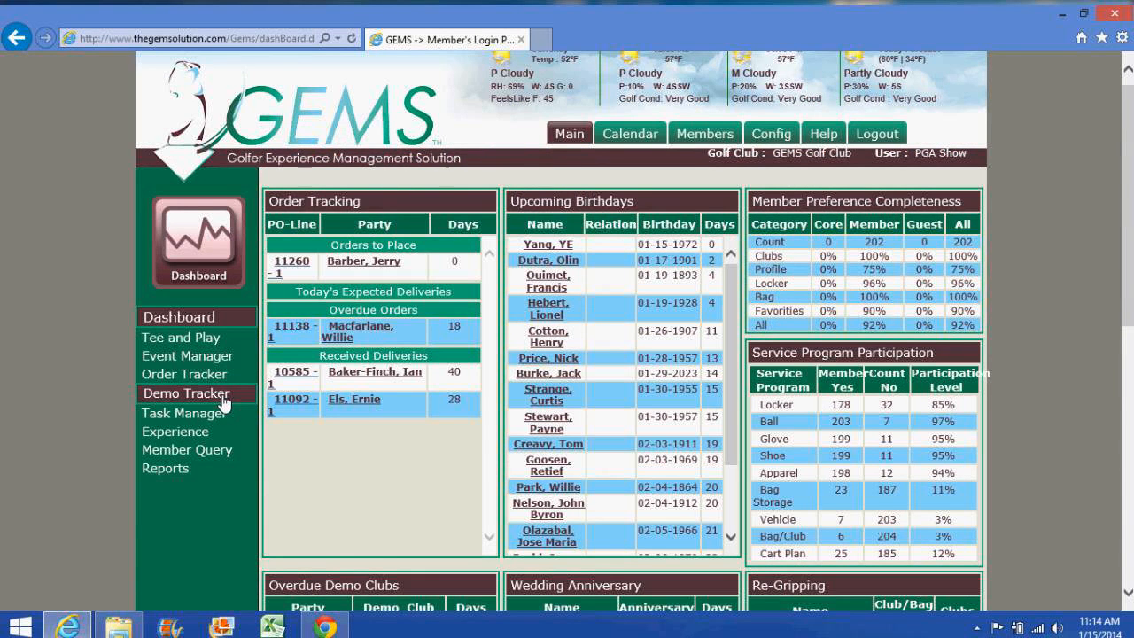
left_click(325, 627)
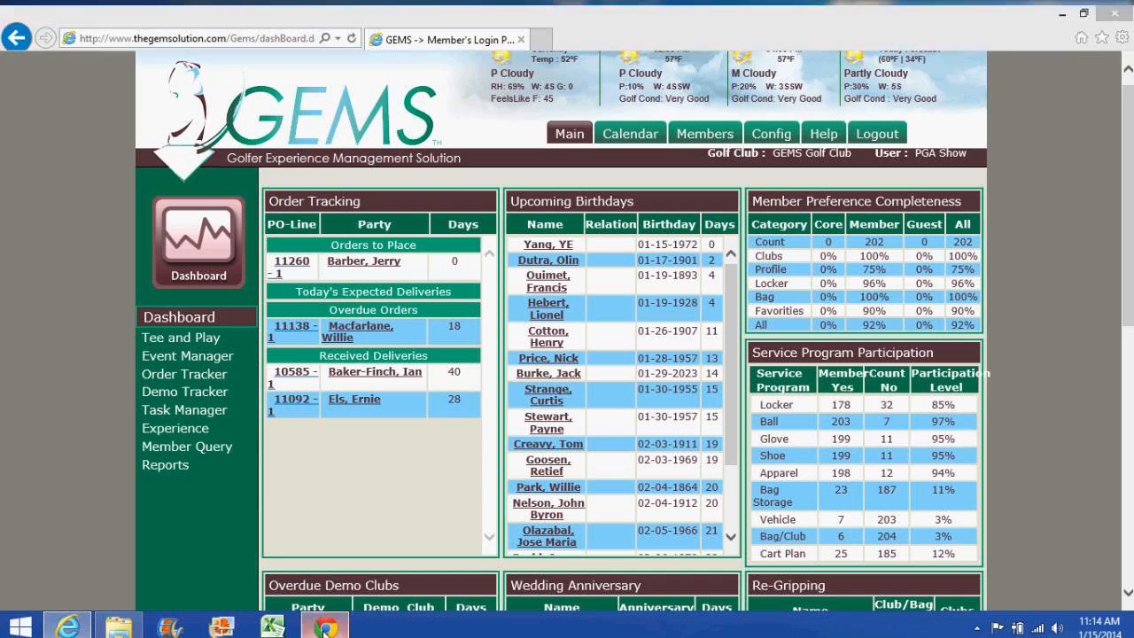
left_click(241, 17)
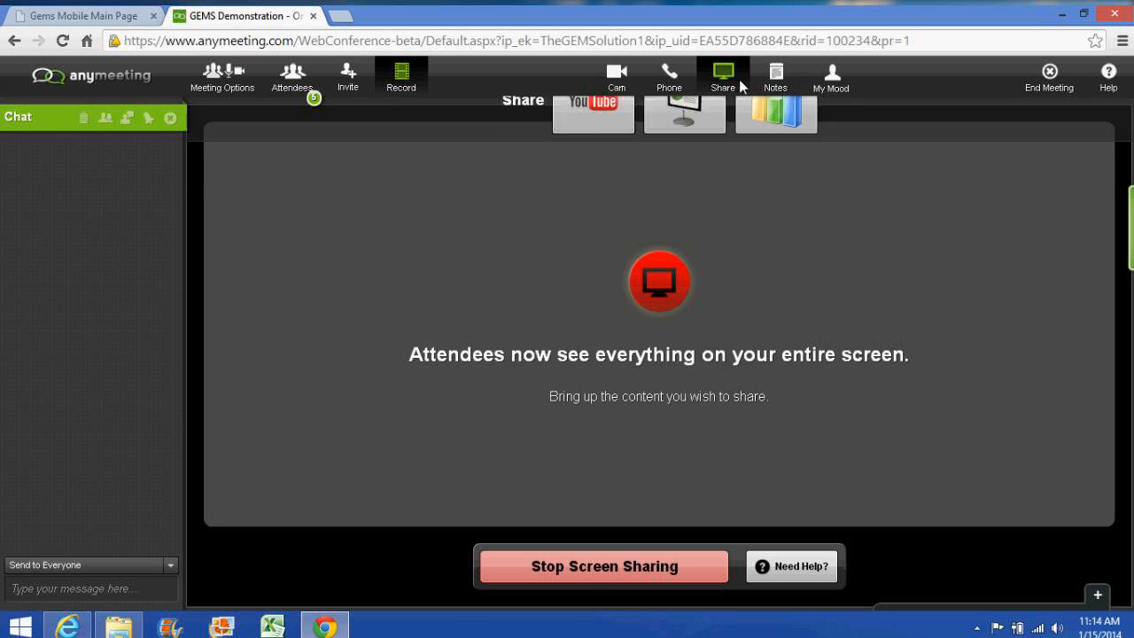
left_click(1063, 80)
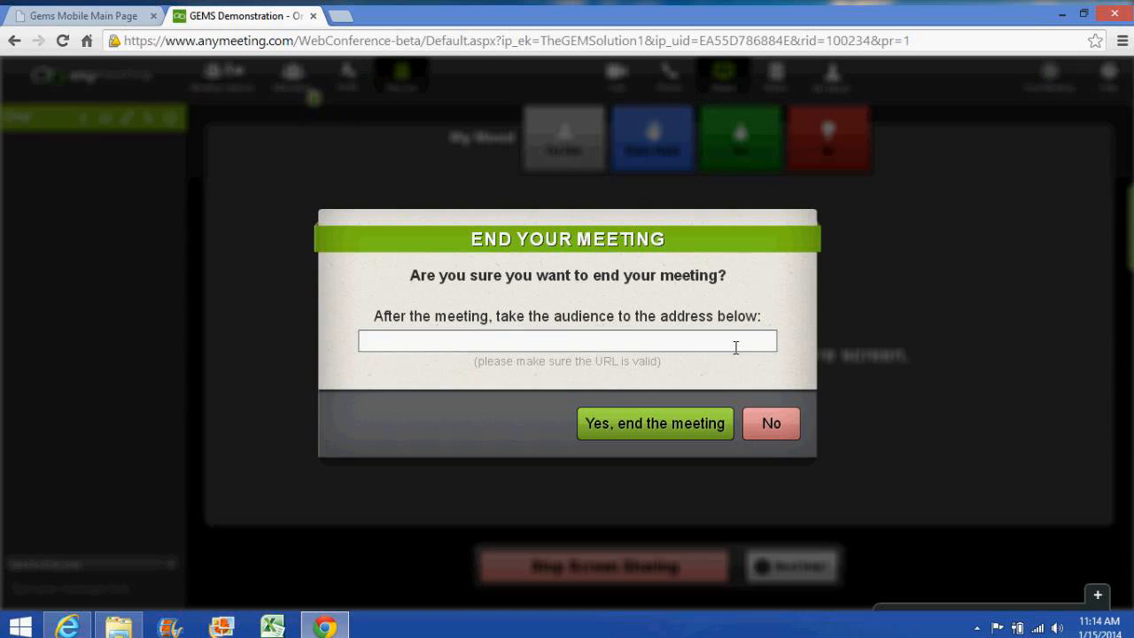
left_click(573, 344)
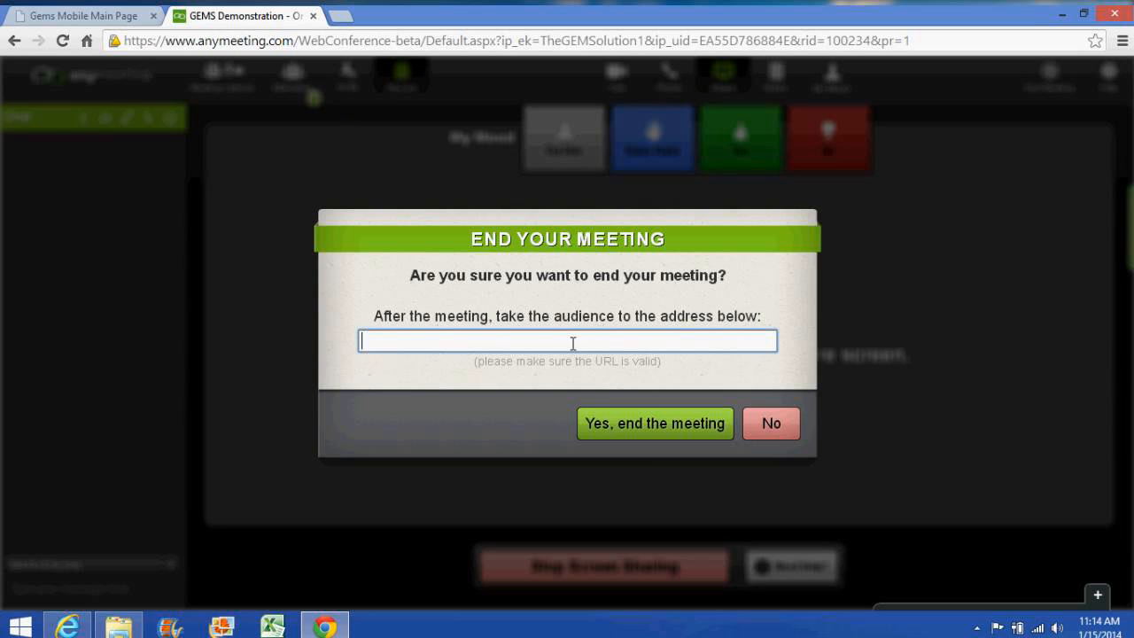
type("www.thegemsolution.")
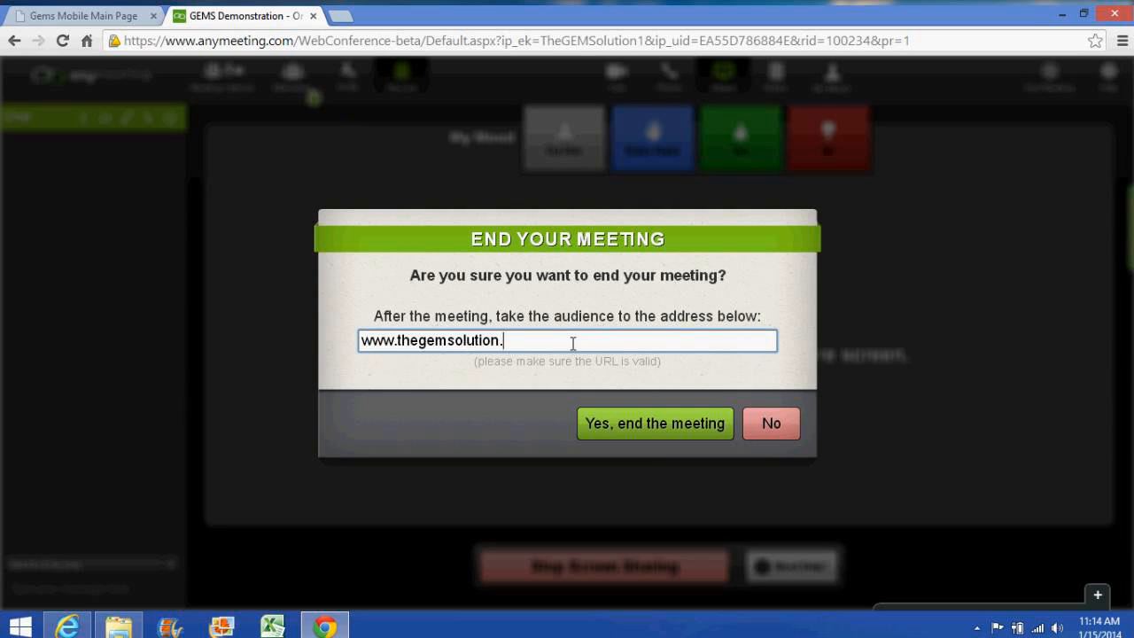
type("com")
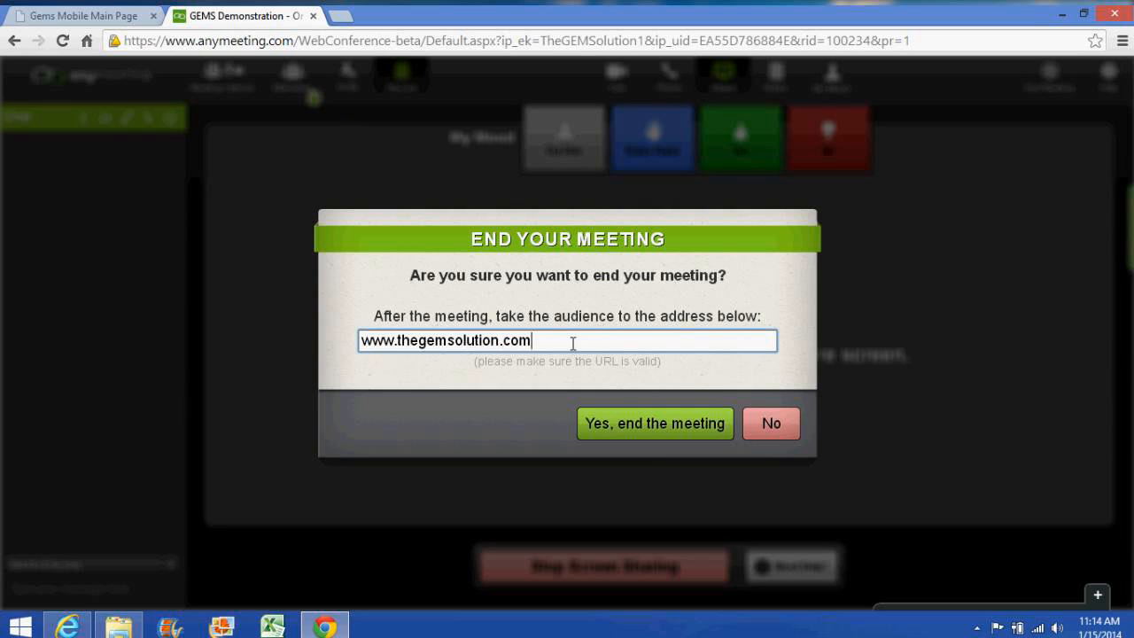
left_click(657, 423)
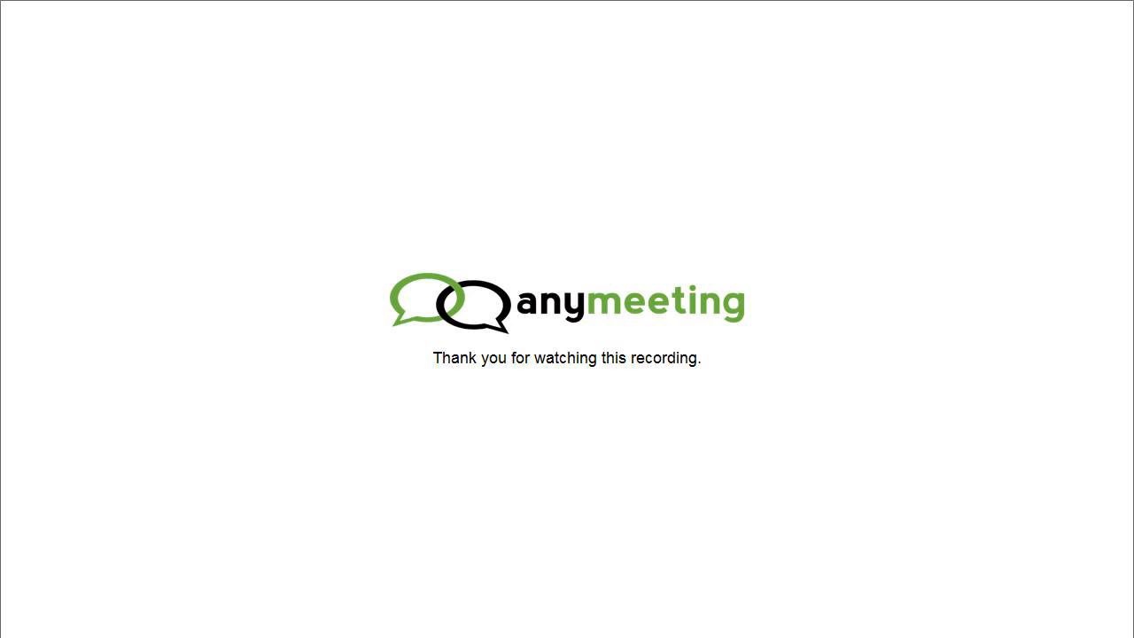